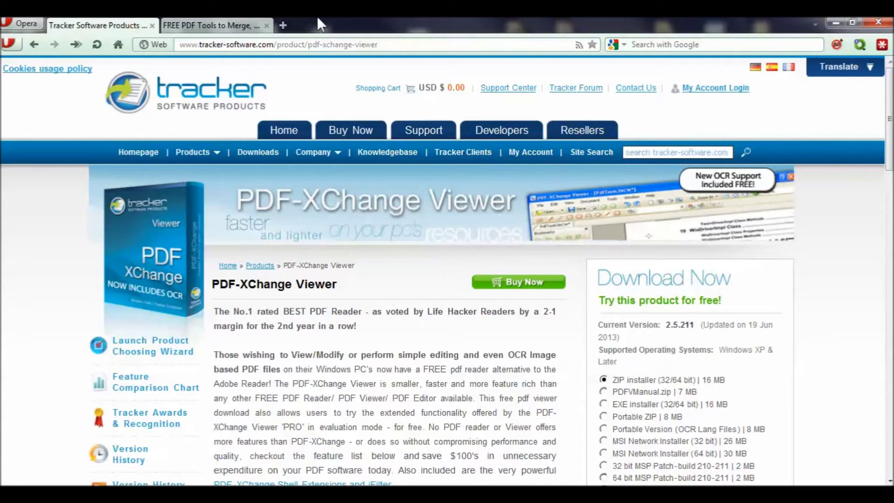
Visit the free PDFill tools page in Opera, then switch to the Quick-Start w-Flowchart Explorer folder
left_click(247, 26)
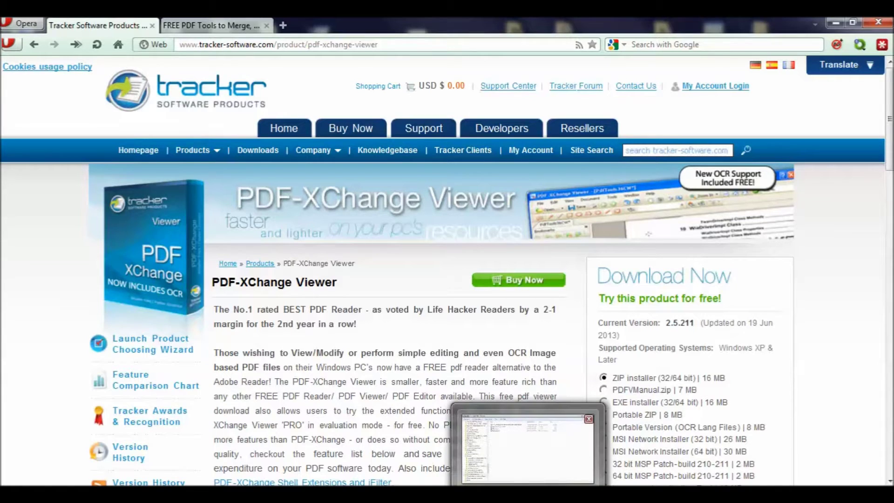
left_click(582, 447)
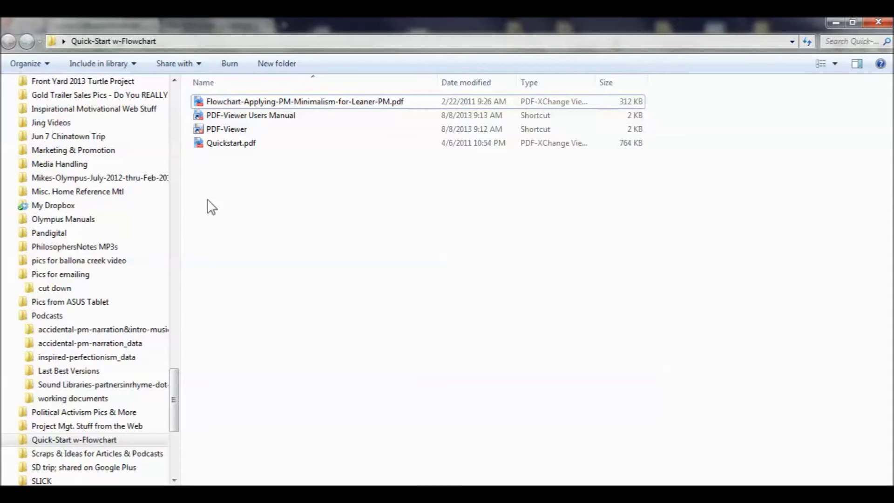
Open Quickstart.pdf so the PM Minimalist Quick Start Guide's first page shows in PDF-XChange Viewer
double_click(222, 147)
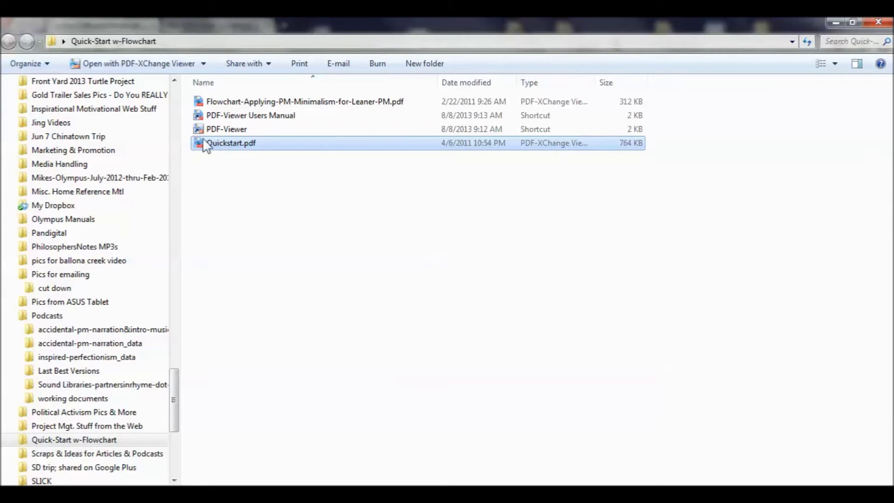
mouse_move(207, 144)
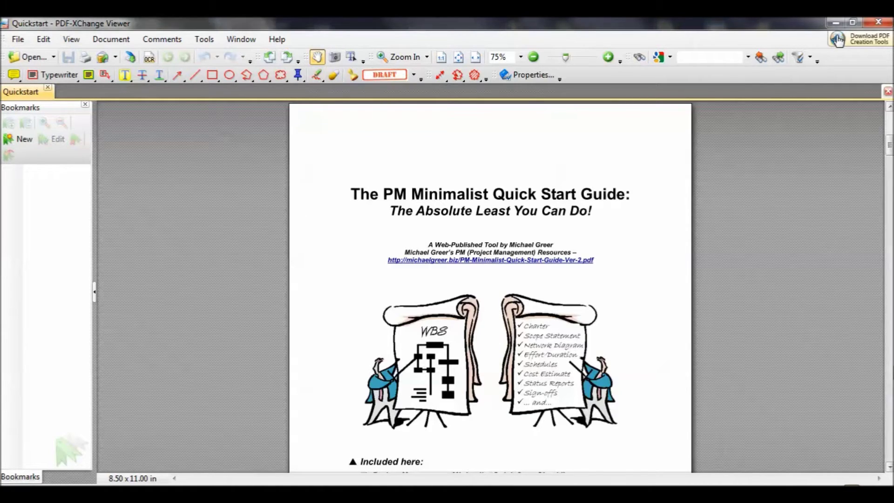
key("Page_Down")
key("Page_Down")
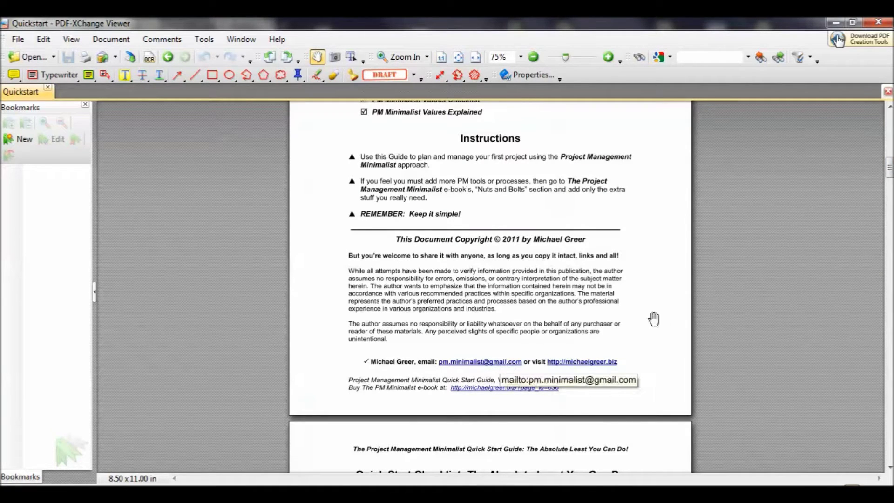
key("Page_Up")
key("Page_Up")
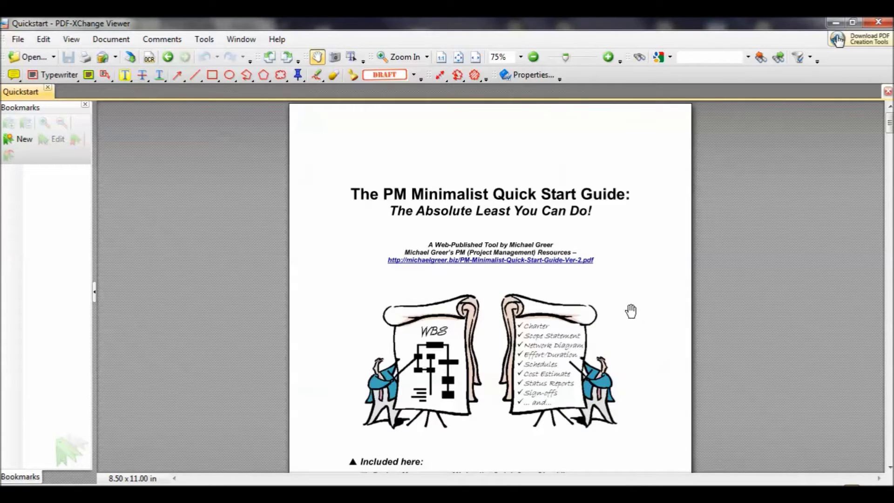
Stamp DRAFT at page 1's top-left corner and over the illustration, deleting the extra stamp over the link
left_click(389, 77)
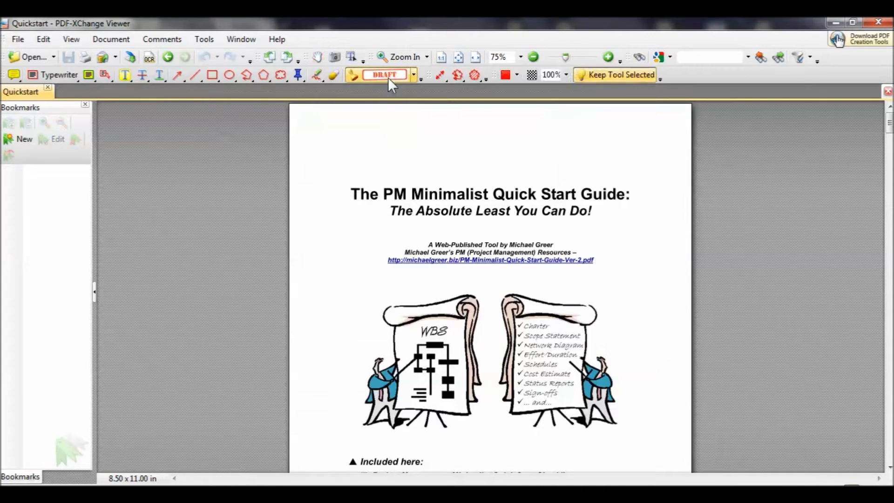
left_click(404, 129)
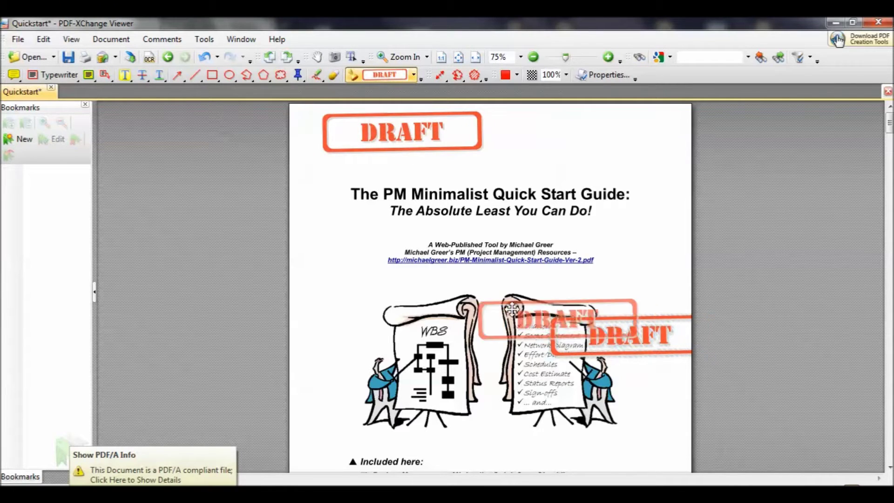
left_click(529, 307)
left_click(606, 275)
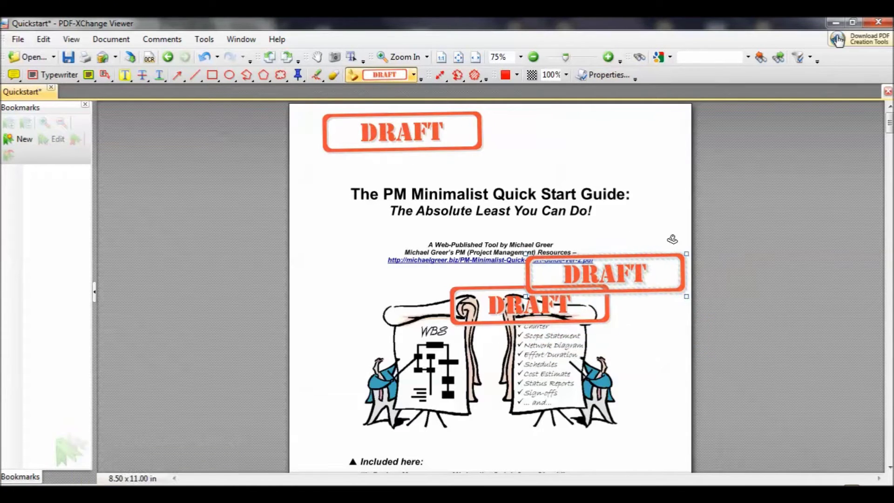
key("h")
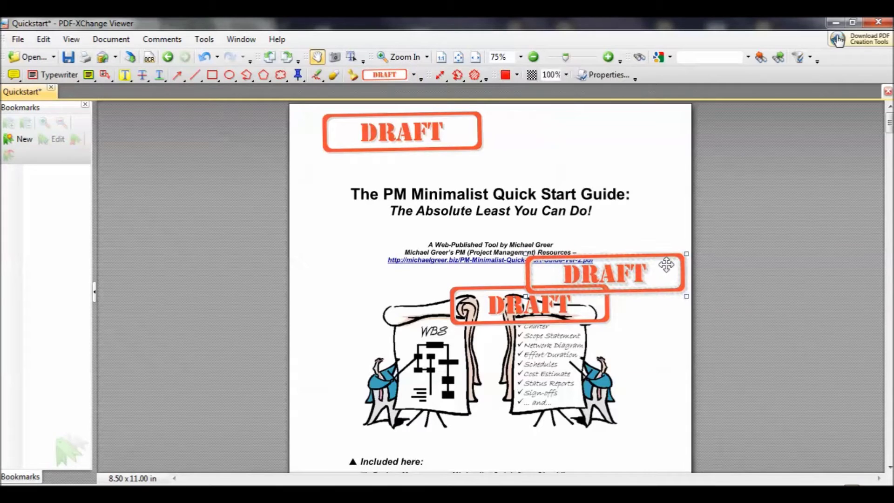
key("Delete")
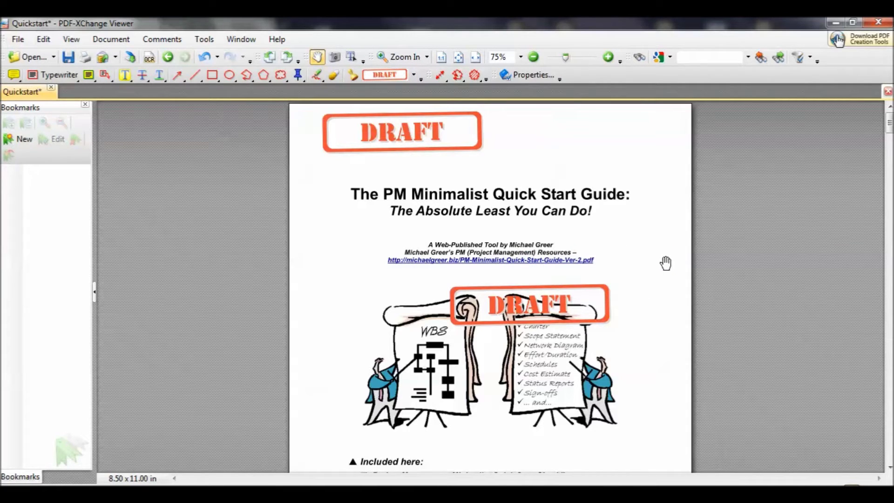
left_click(89, 75)
Draw a yellow text box at page 1's top right and type a 16 pt comment starting 'This ebook is amazing!!!'
left_click_drag(503, 142, 658, 204)
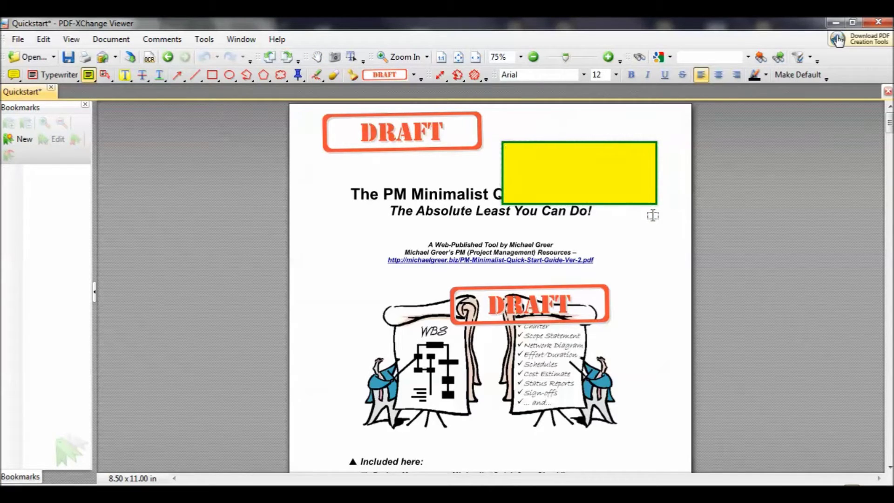
left_click(616, 75)
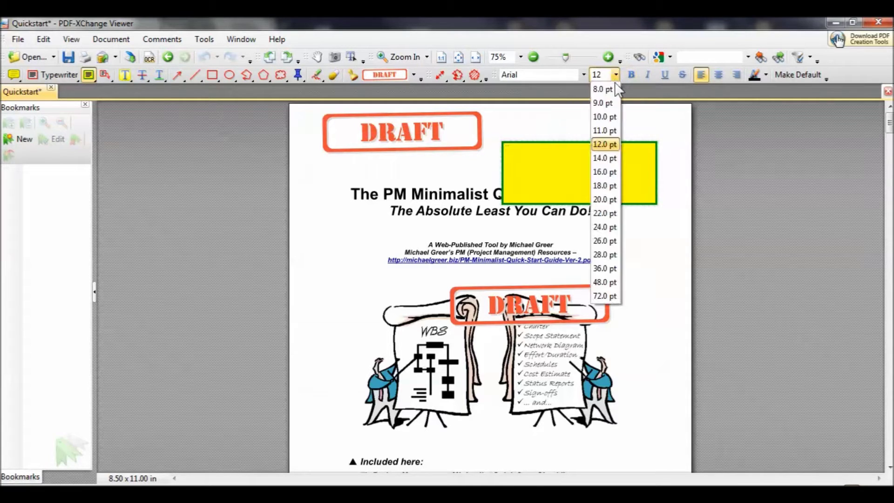
left_click(606, 172)
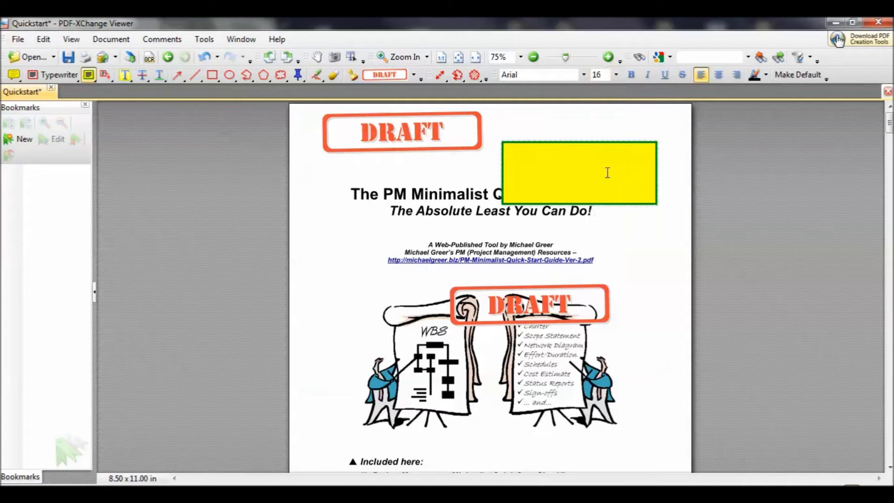
type("TH")
key("BackSpace")
type("his ebook is amazing!!!")
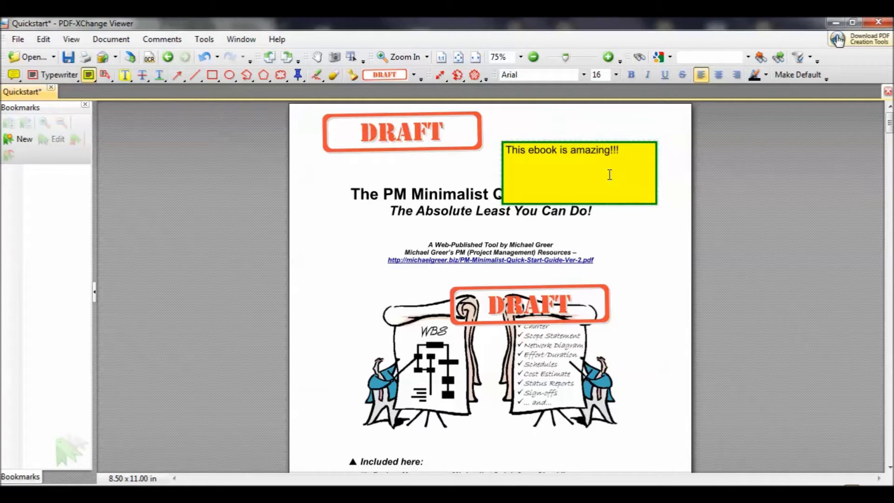
type(" I told Uncle Bu")
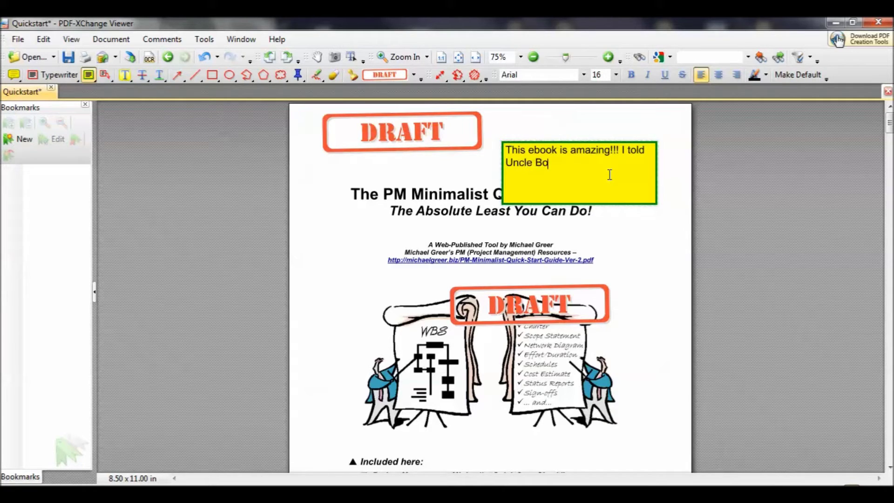
key("BackSpace")
type("ill about it so here it i")
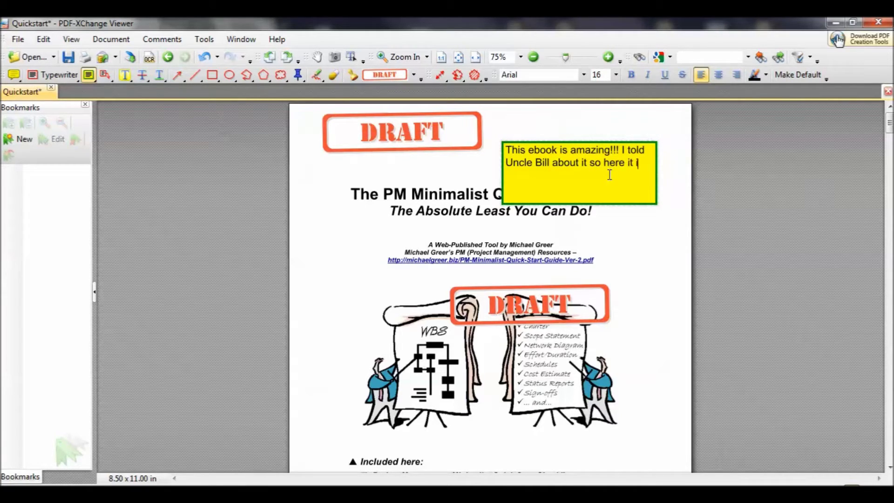
type("s!")
Shrink the comment box to fit, make 'about it so' bold italic, and delete the stray empty box
left_click_drag(634, 205, 622, 158)
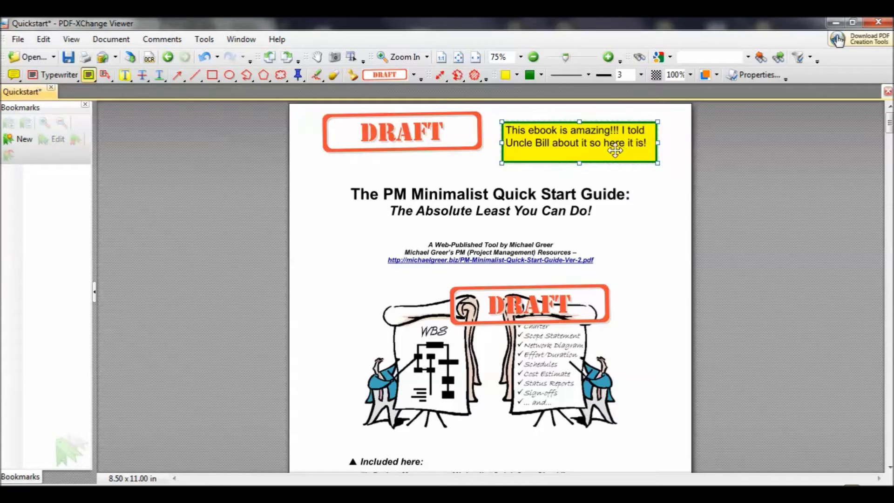
double_click(599, 141)
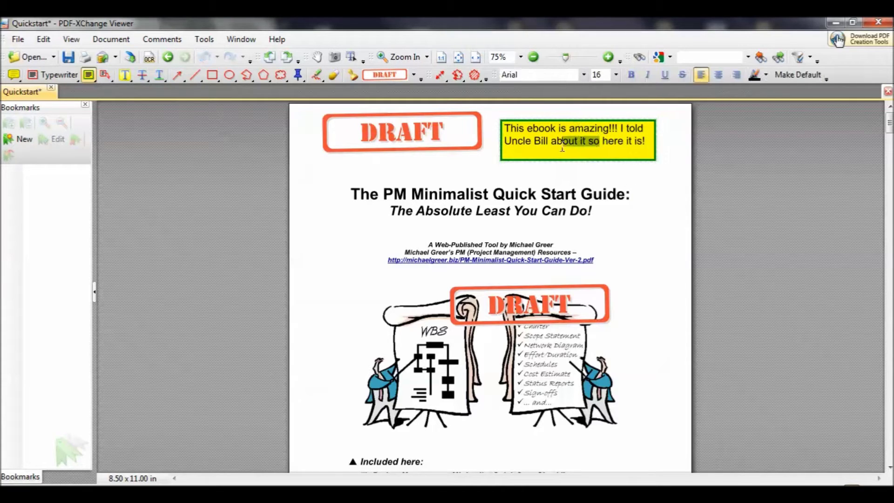
left_click_drag(562, 149, 543, 186)
key("ctrl+i")
key("ctrl+b")
left_click(619, 260)
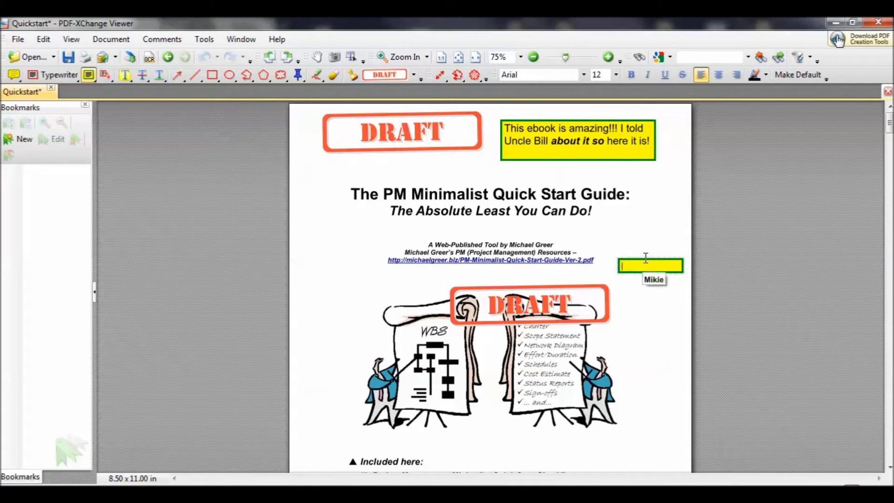
key("Escape")
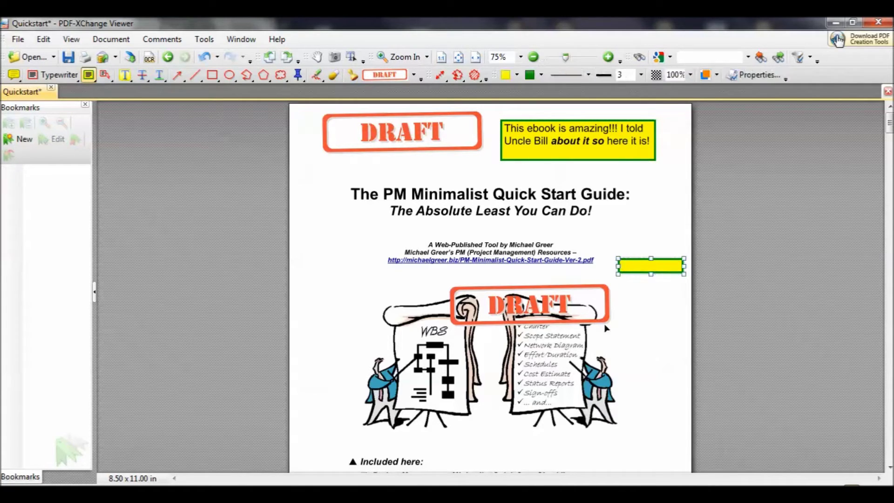
key("Delete")
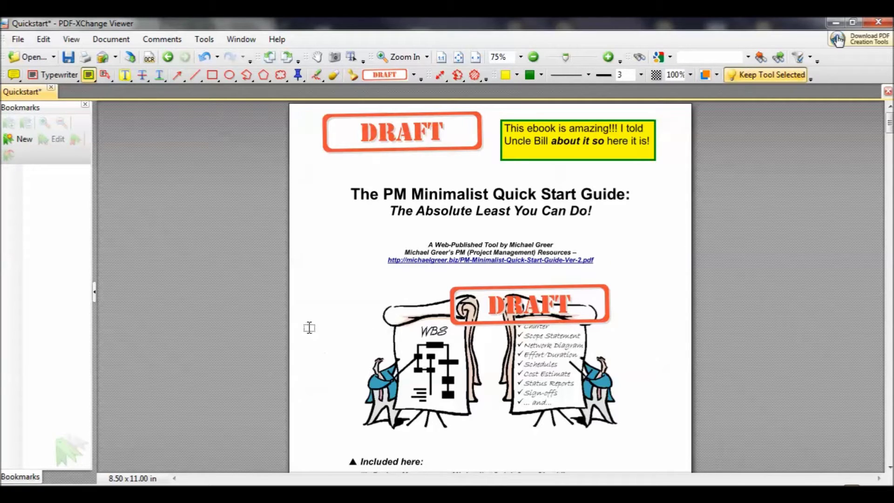
Add a bold 'Cool little guy' callout pointing at the left cartoon figure, moved lower beside the illustration
left_click(106, 75)
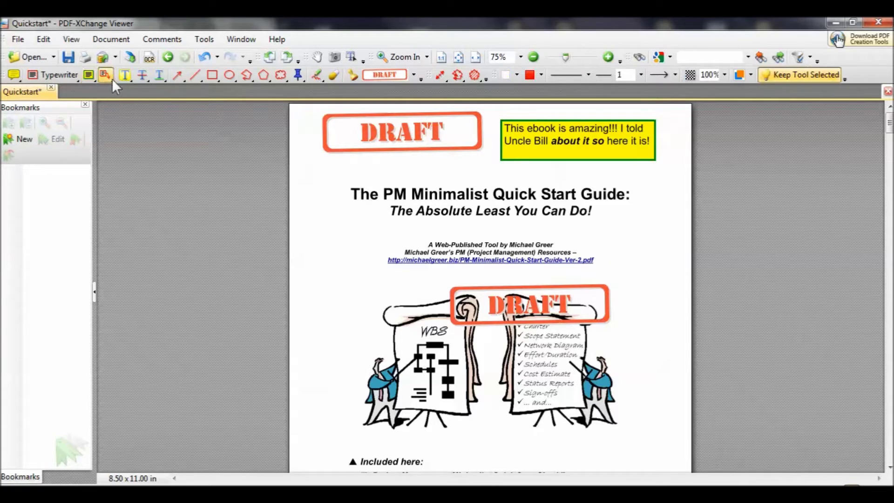
left_click_drag(364, 355, 380, 237)
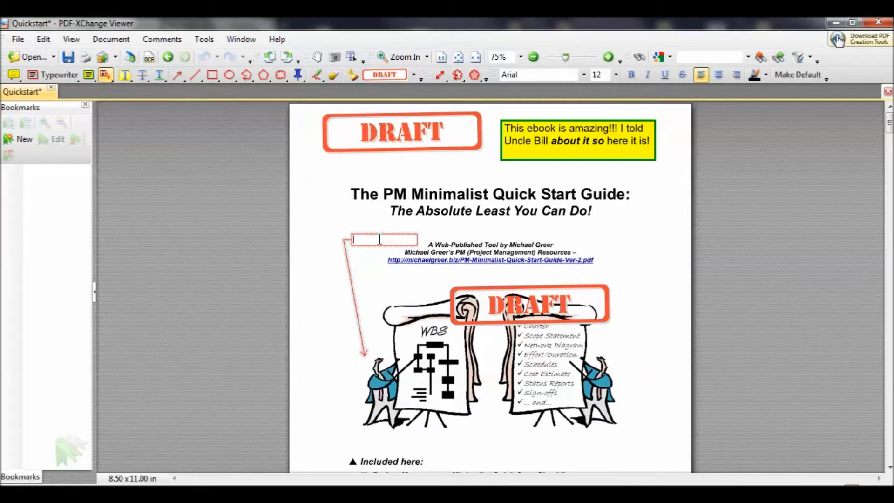
type("Cool little guy")
left_click_drag(401, 238, 354, 240)
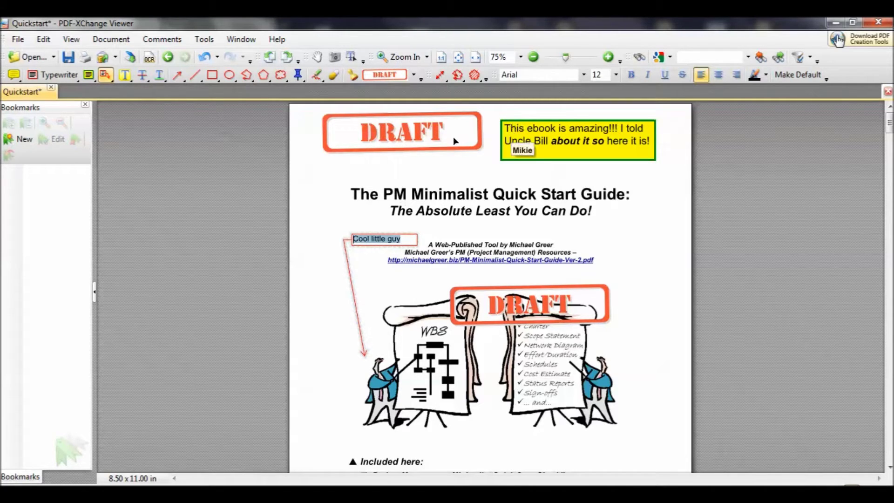
key("ctrl+b")
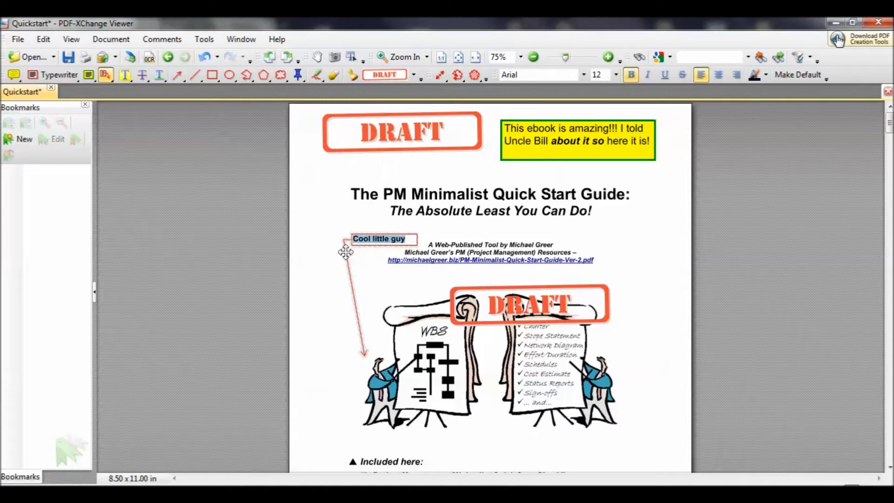
left_click(410, 234)
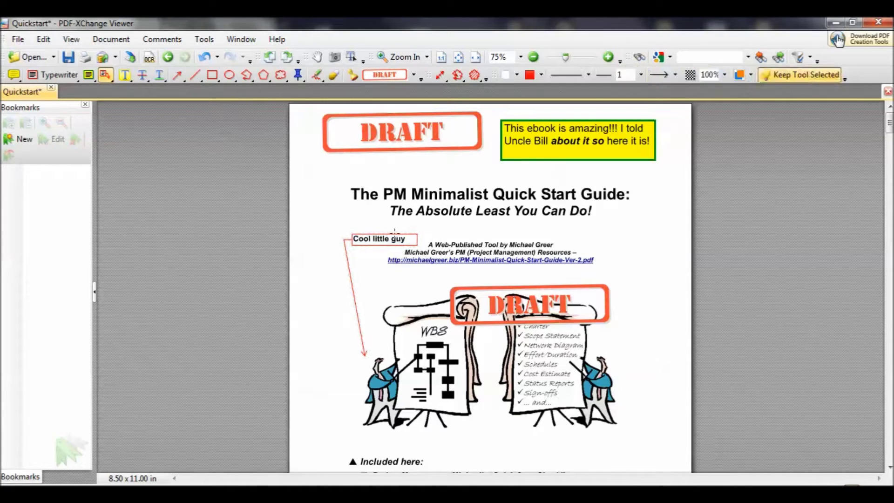
left_click_drag(393, 238, 378, 285)
left_click(589, 256)
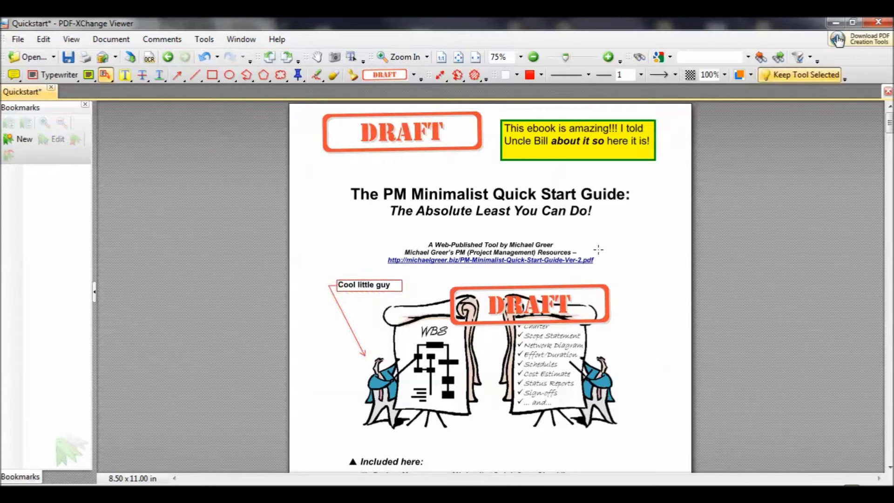
scroll(598, 250, "down", 15)
scroll(598, 251, "down", 5)
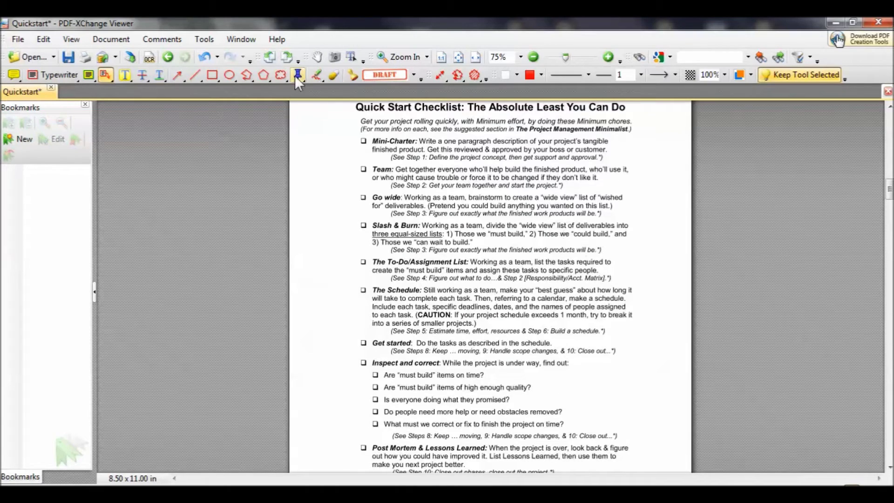
Highlight the Team paragraph in yellow and place a sticky note beside Slash & Burn
key("x")
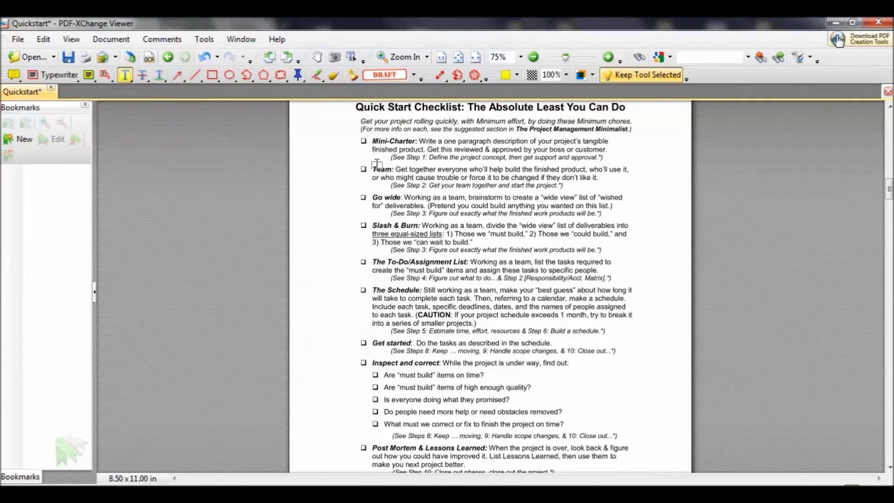
left_click_drag(374, 169, 576, 186)
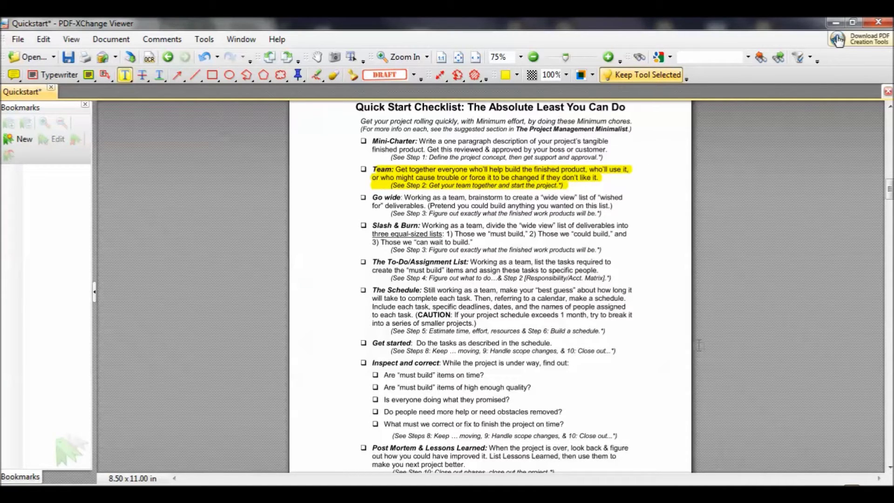
left_click(18, 75)
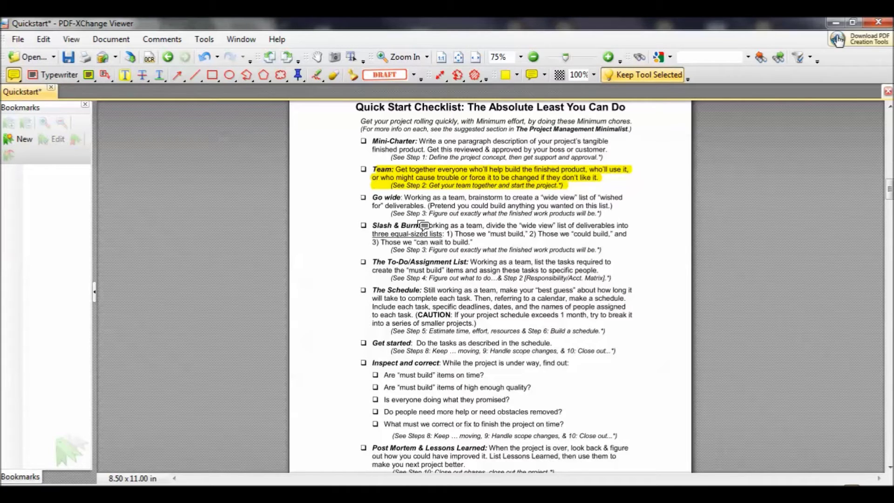
left_click(402, 227)
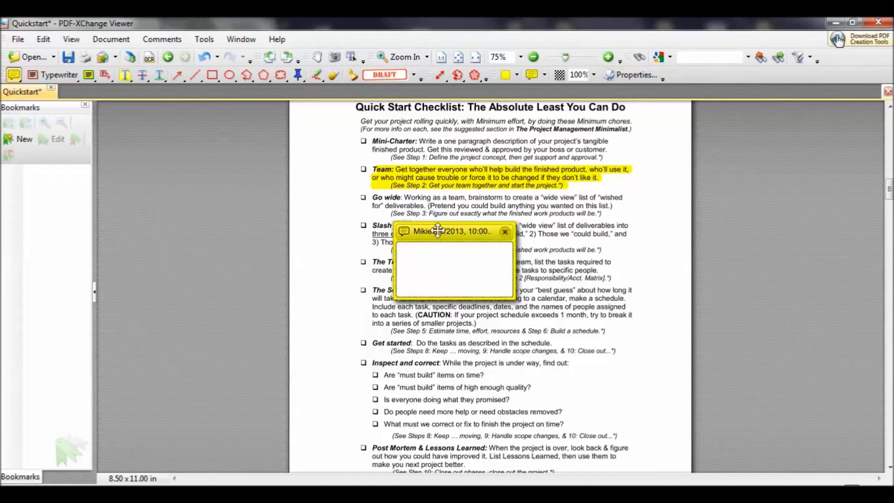
Write a comment calling the checklist amazing in the note, shrink and close its popup, and delete an accidental extra note
left_click_drag(435, 230, 587, 275)
left_click(595, 303)
type("U")
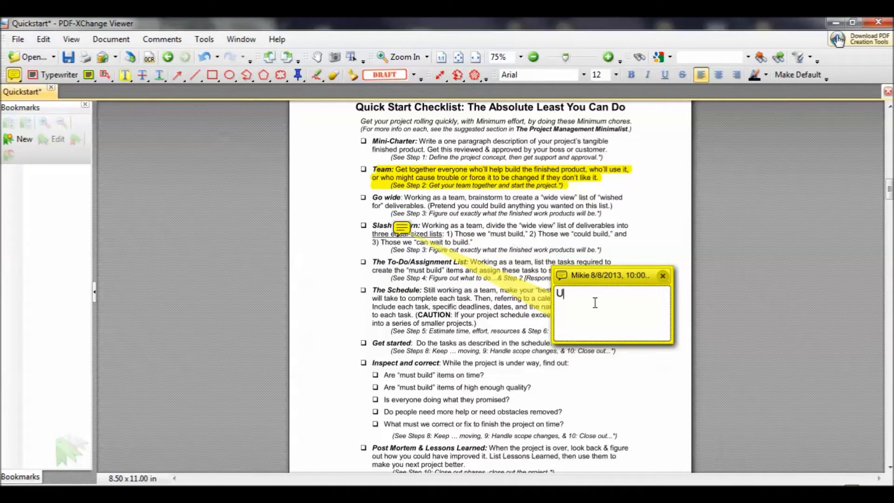
type("ncle bill")
key("BackSpace")
key("BackSpace")
type("Bill really said that ")
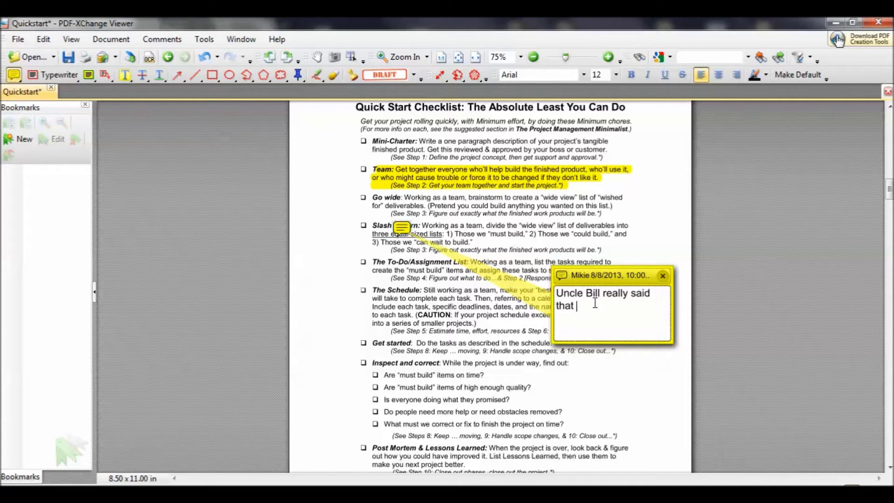
type("this is ama")
type("iz")
key("BackSpace")
key("BackSpace")
type("zing!")
left_click(602, 342)
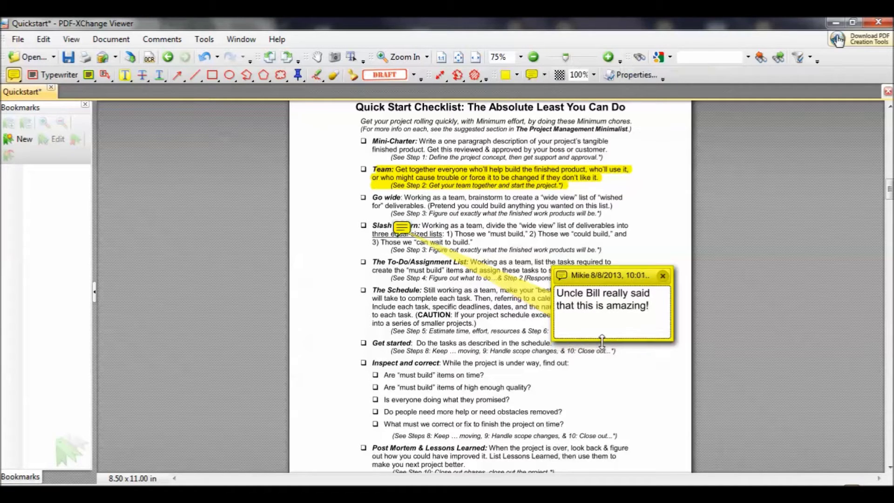
left_click_drag(602, 341, 602, 321)
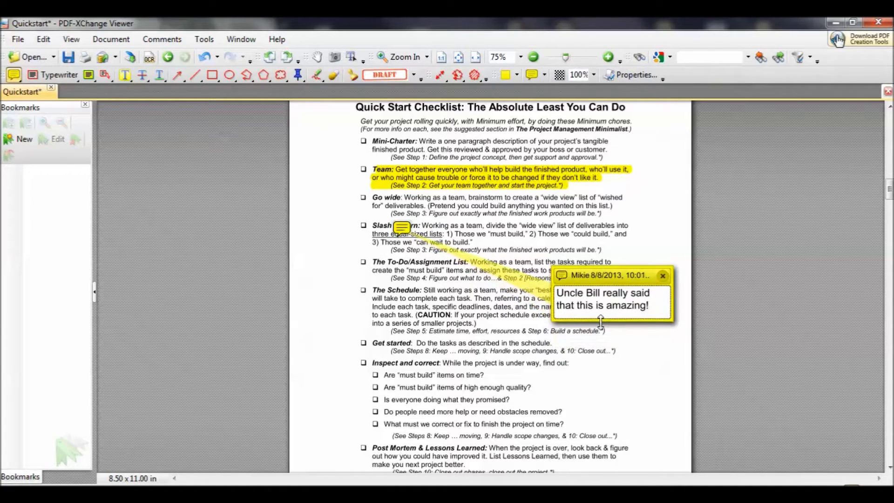
left_click(663, 276)
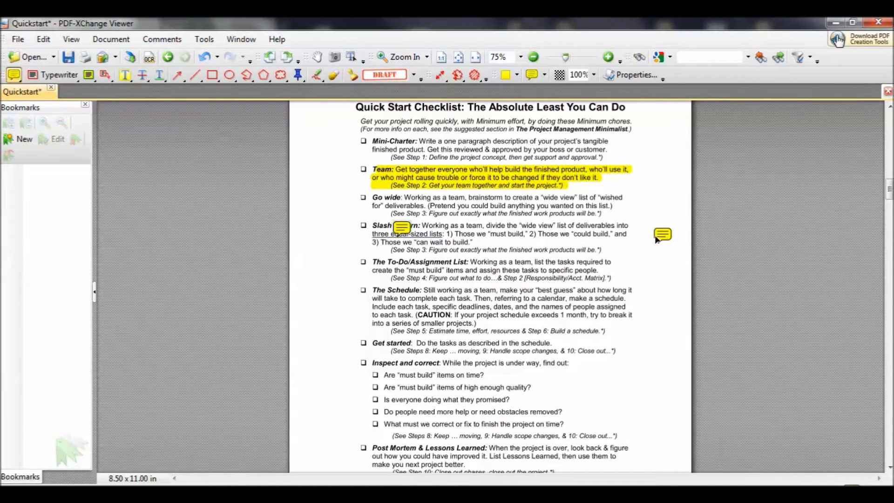
key("Delete")
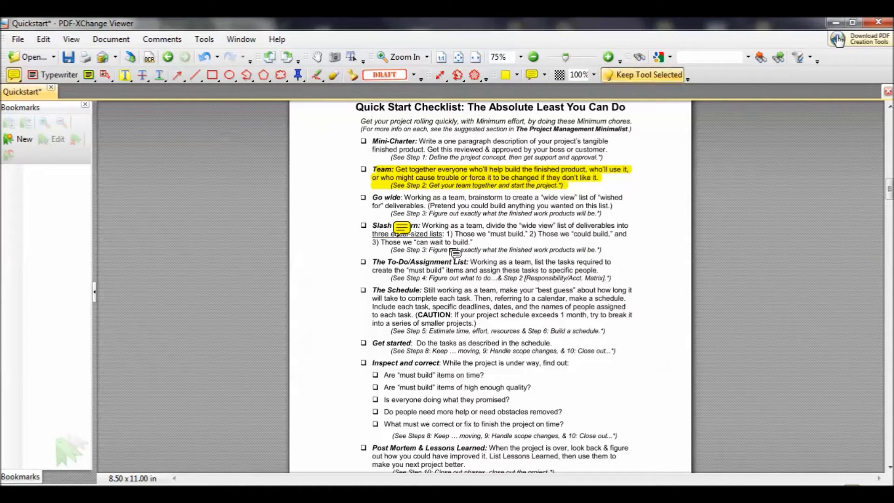
Reselect the note beside Slash & Burn to check it, then close its popup again
left_click(402, 230)
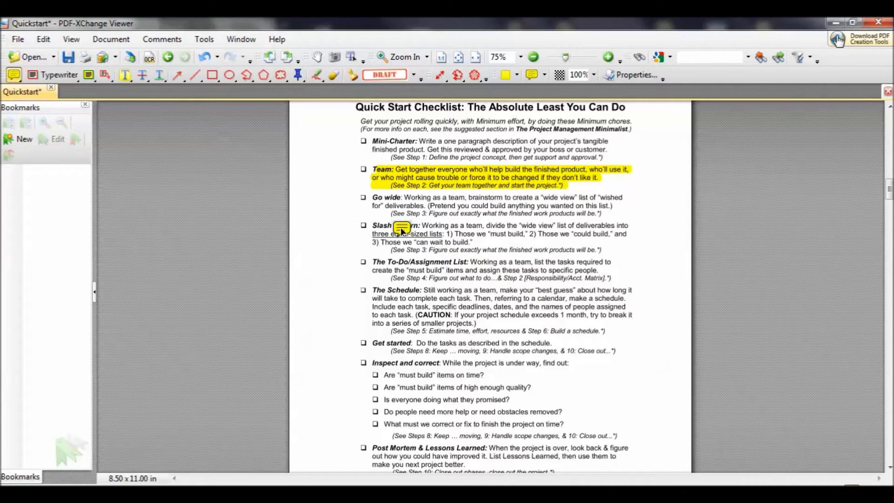
mouse_move(402, 229)
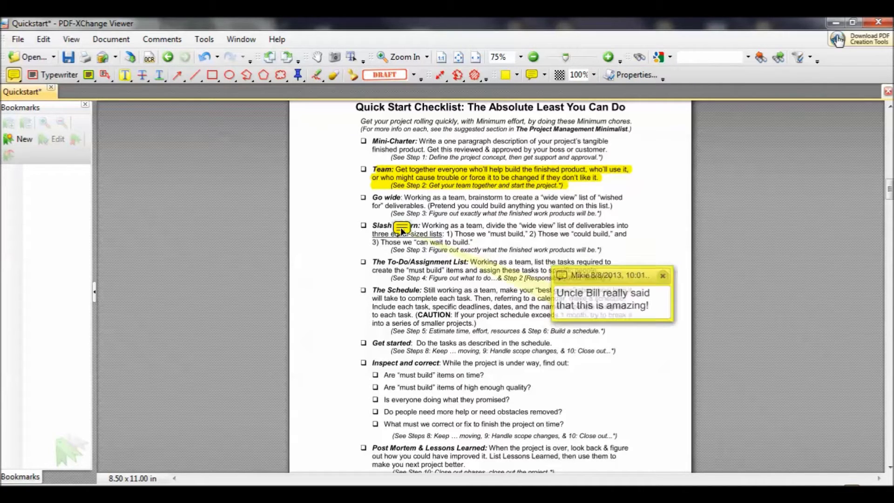
left_click(663, 276)
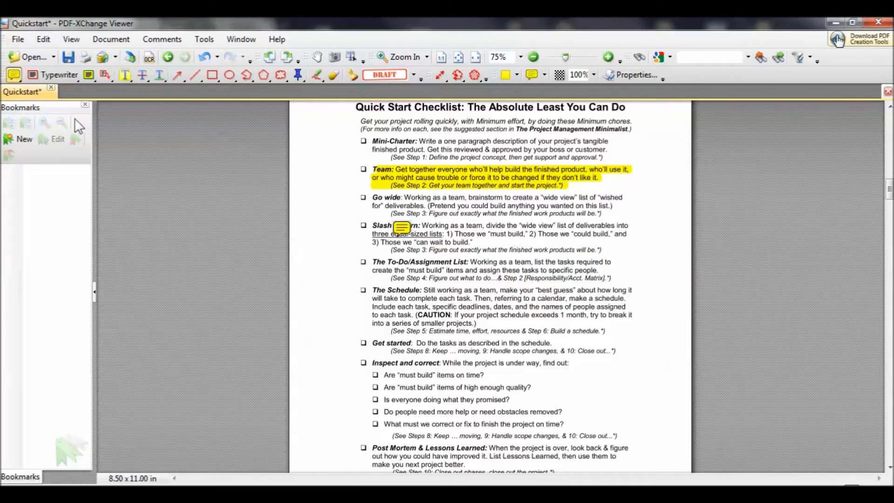
With the Typewriter tool, type 'Mini Charters are great tools to keep people focused!' in the Mini-Charter Notes box
left_click(69, 74)
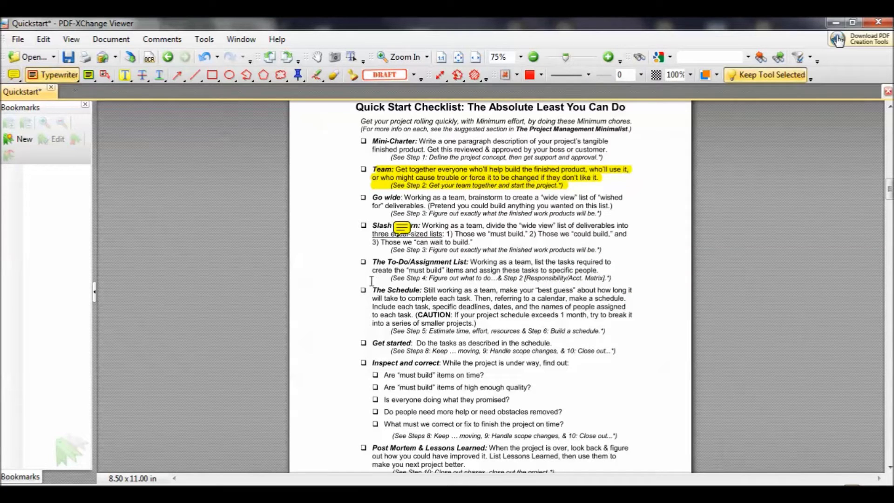
scroll(372, 281, "down", 8)
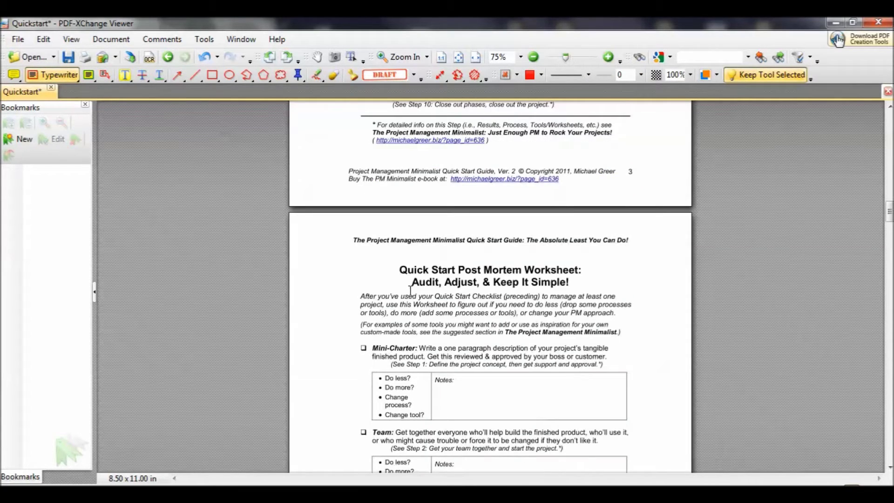
left_click(480, 381)
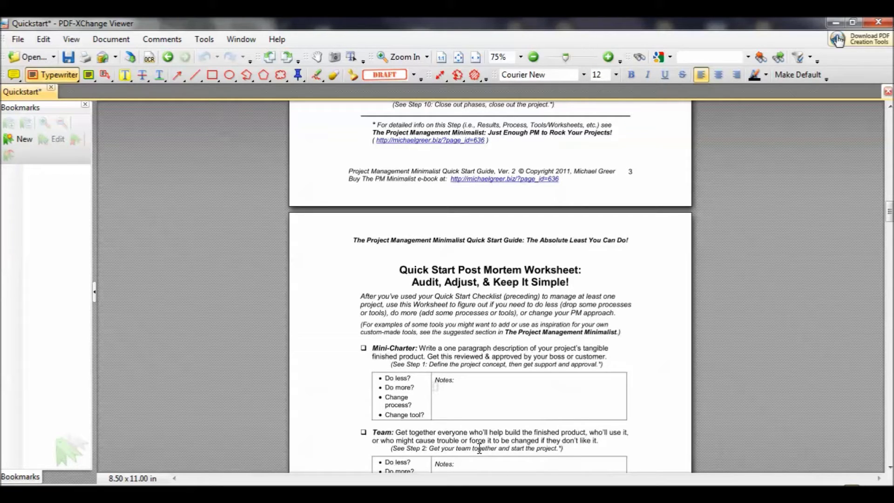
type("Mini Charters are grae")
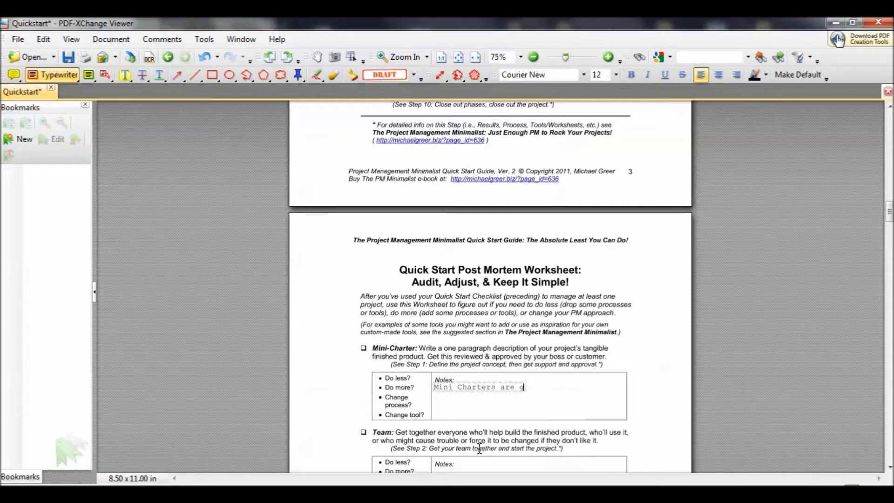
key("BackSpace")
key("BackSpace")
type("eat tools to kee")
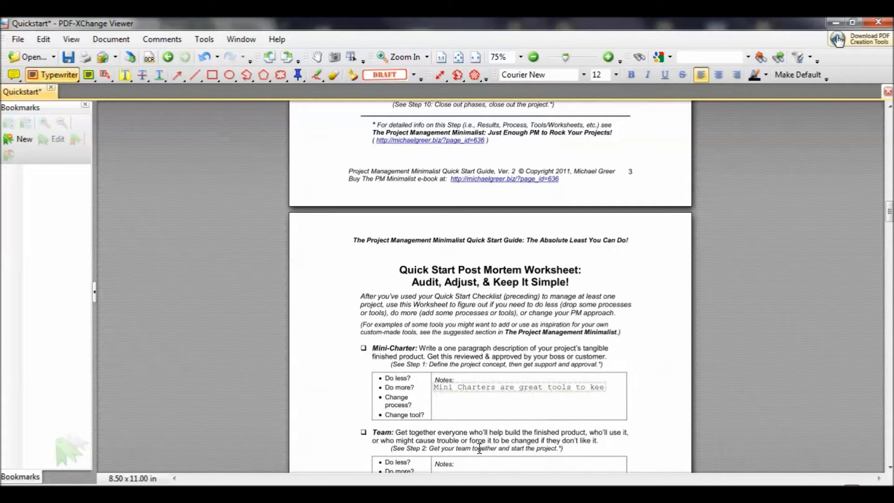
type("p people")
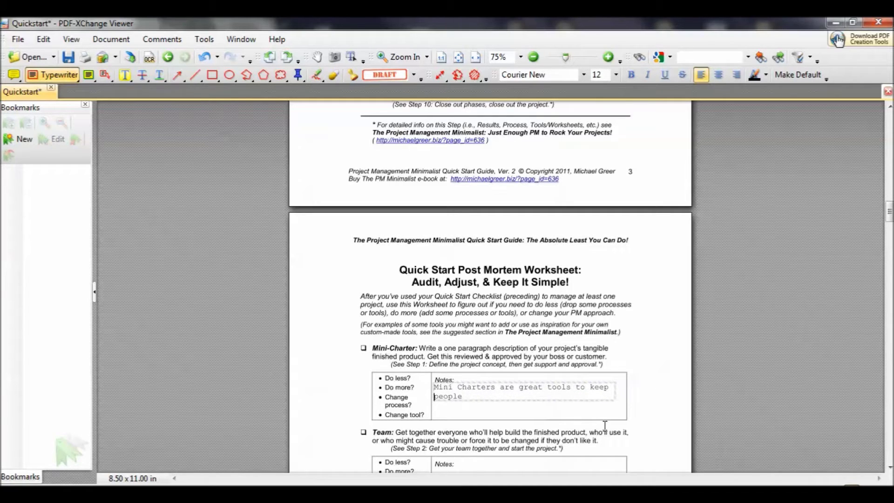
type("ocused!")
left_click(647, 344)
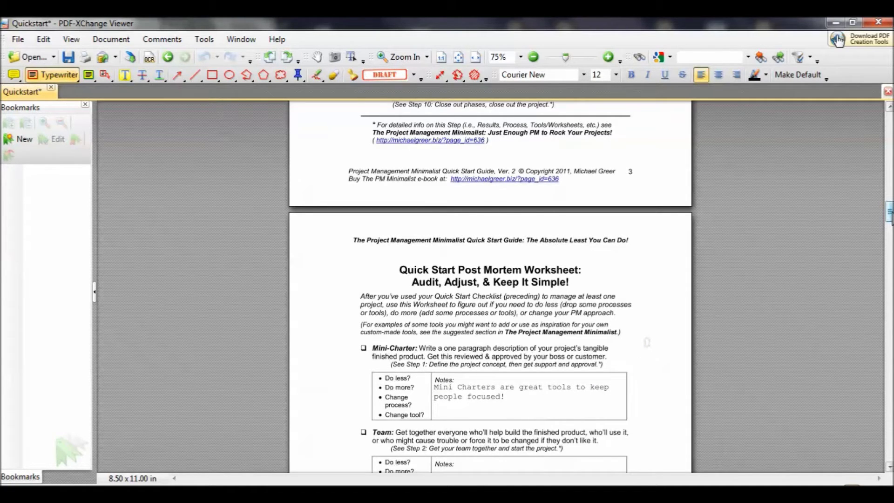
scroll(889, 219, "down", 3)
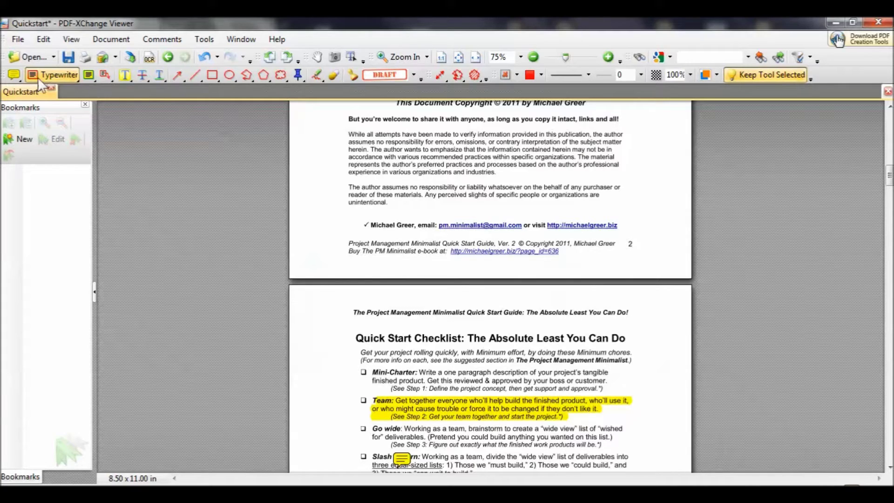
Save a copy as New-annotated-Quickstart.pdf in the Google Drive folder, accepting the PDF/A compliance warning
left_click(16, 37)
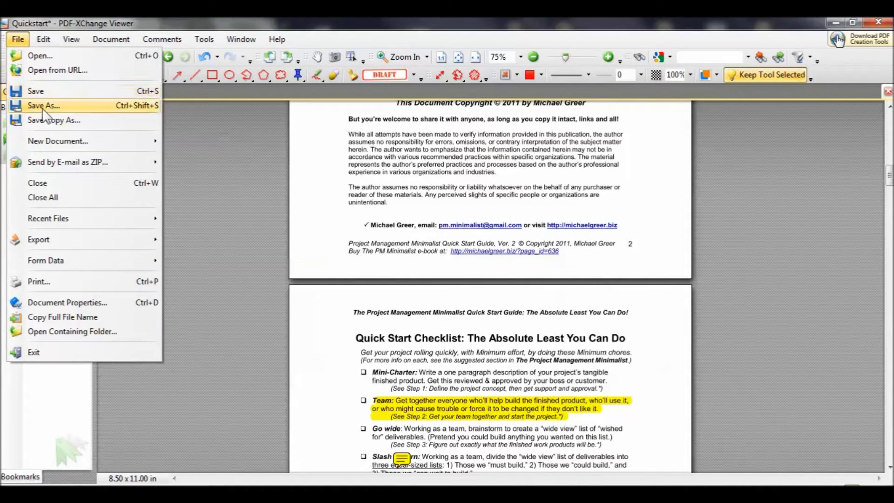
left_click(63, 122)
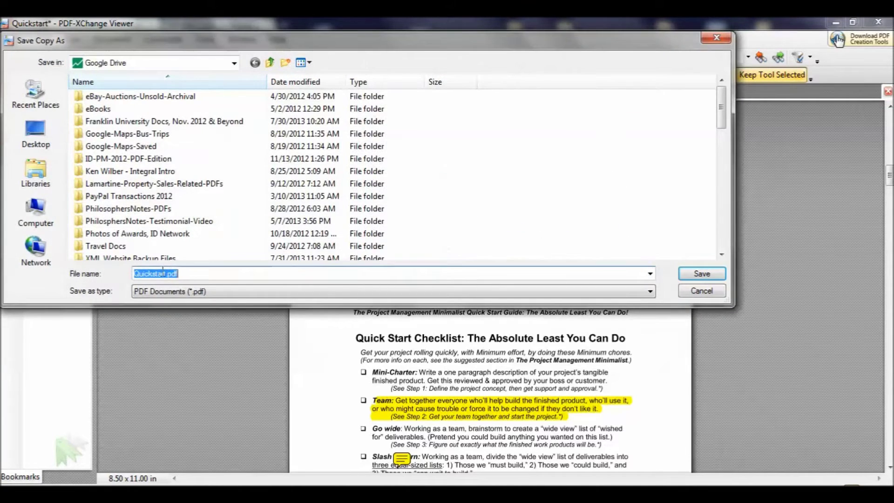
left_click(136, 275)
type("New")
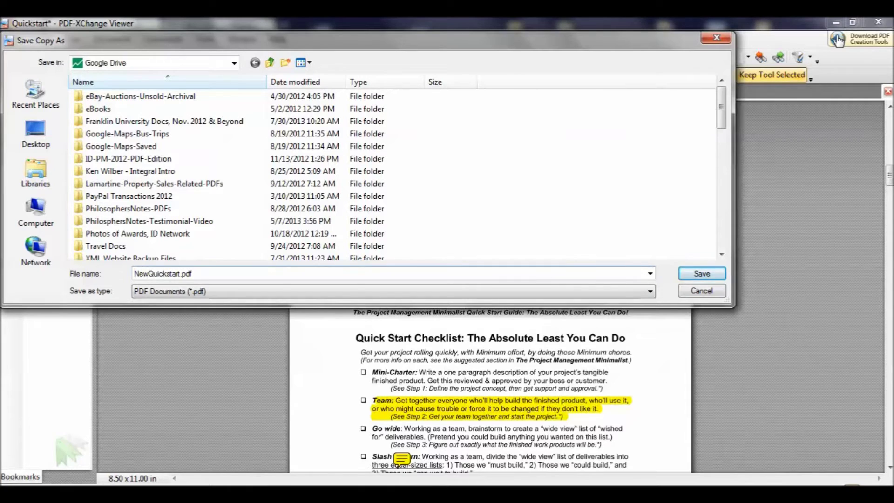
type("-annottate")
key("BackSpace")
key("BackSpace")
key("BackSpace")
key("BackSpace")
type("ated-")
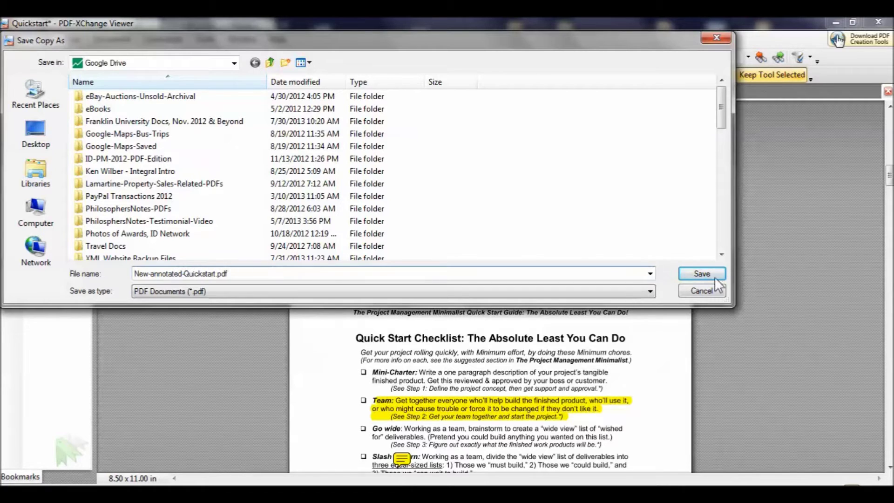
left_click(721, 272)
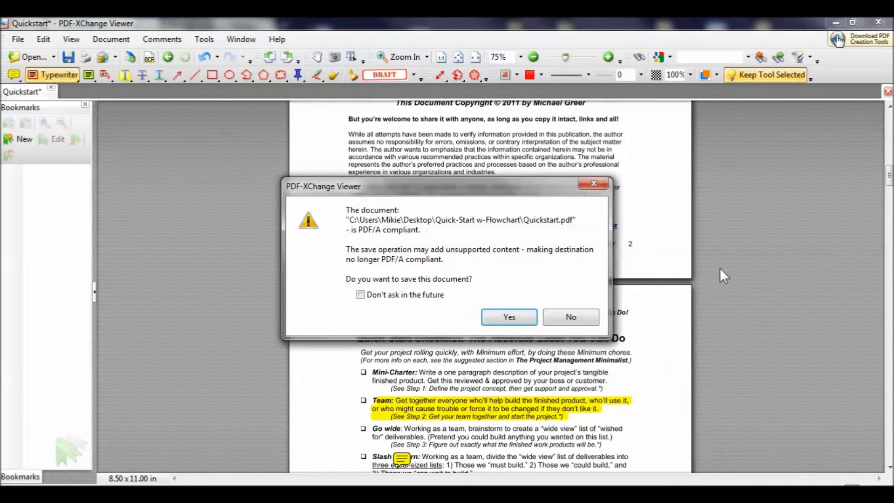
left_click(508, 318)
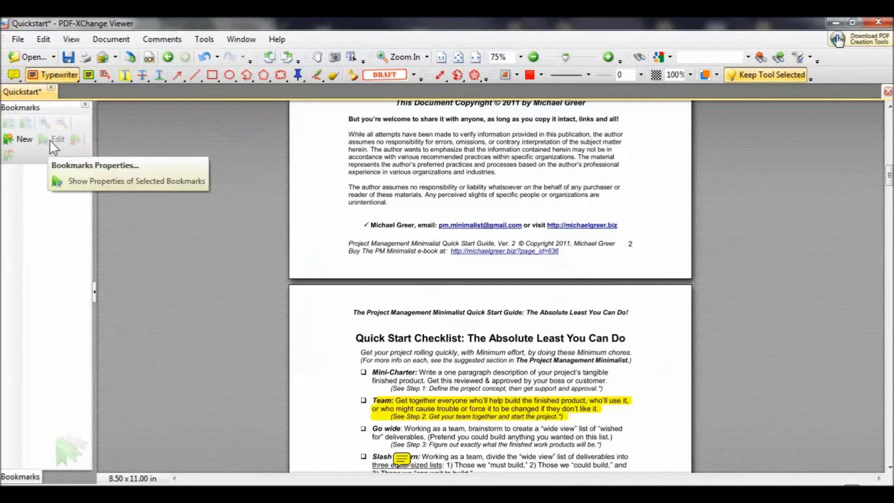
Reopen Flowchart-Applying-PM-Minimalism-for-Leaner-PM.pdf from File > Recent Files in a second tab
left_click(19, 41)
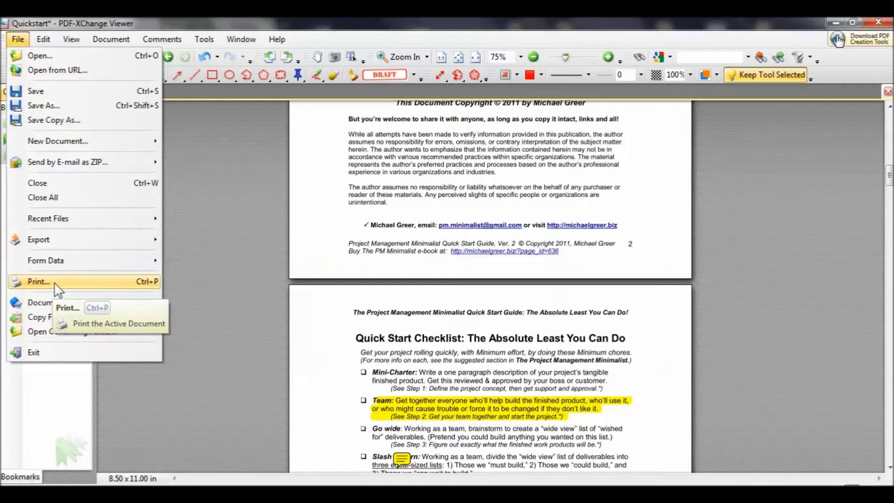
mouse_move(71, 147)
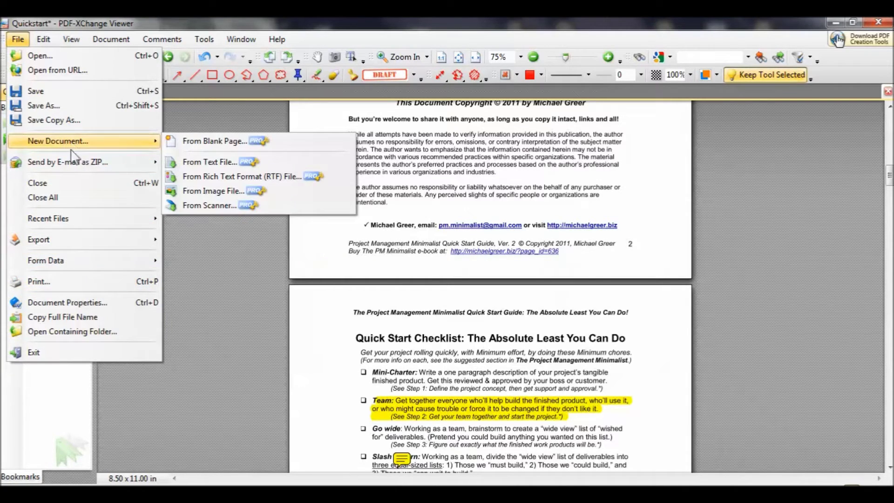
mouse_move(77, 223)
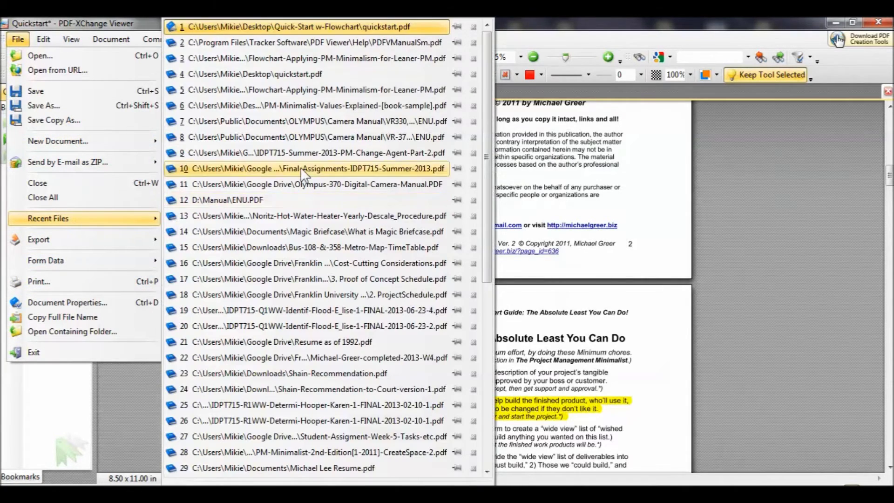
mouse_move(307, 75)
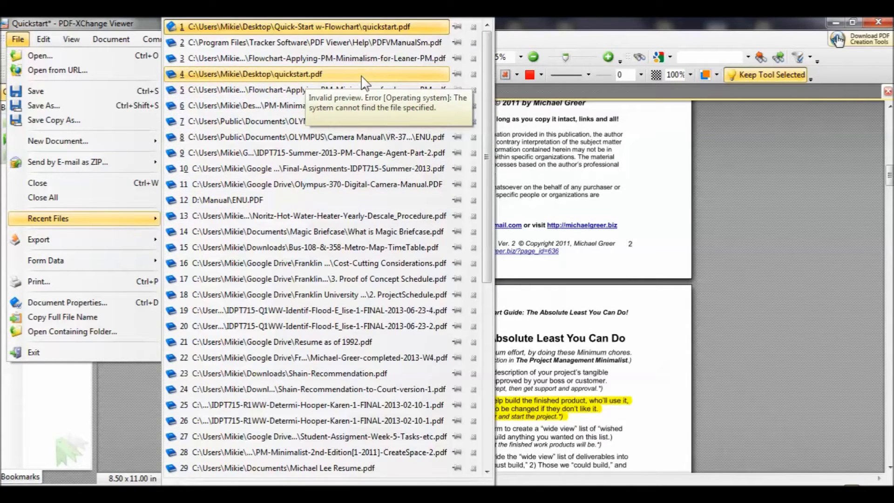
key("Up")
key("Return")
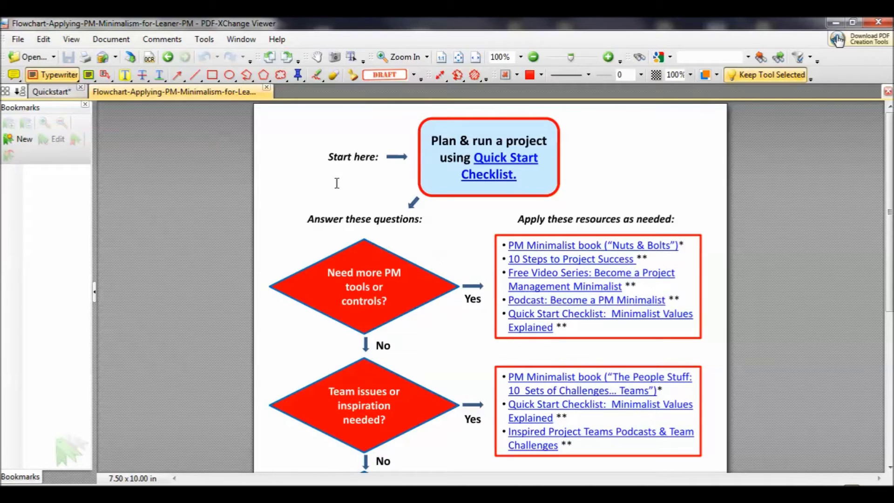
Glance at the Quickstart tab, return to the flowchart, and set the zoom to 75%
left_click(60, 91)
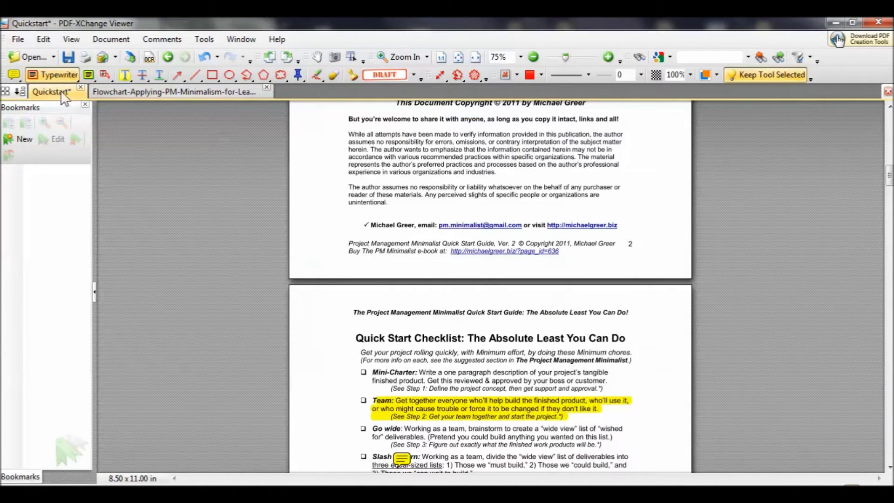
left_click(125, 90)
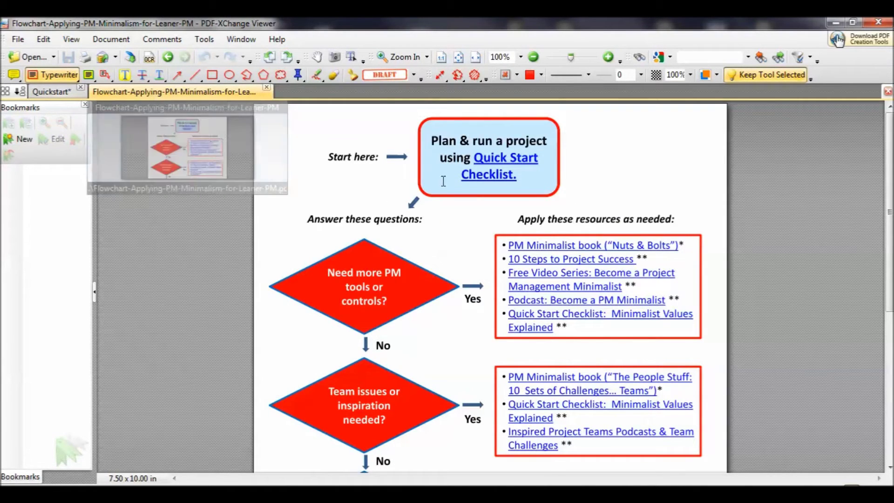
scroll(891, 203, "down", 6)
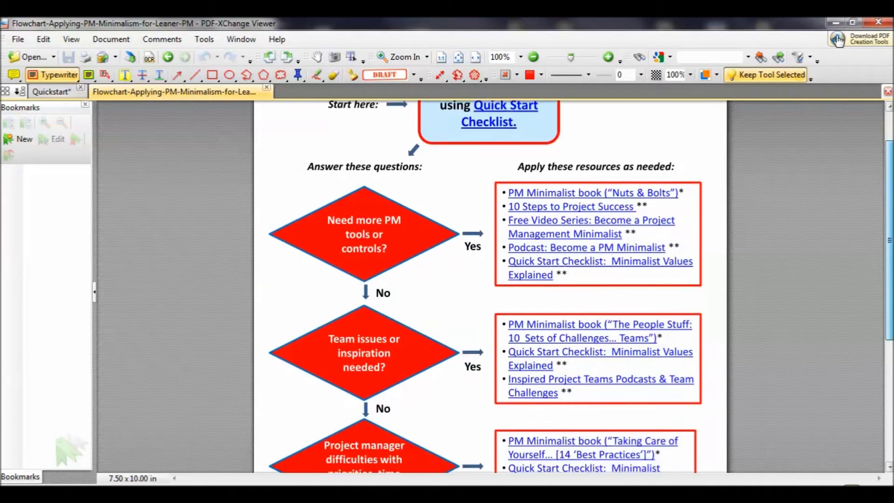
scroll(890, 203, "up", 4)
scroll(890, 203, "up", 1)
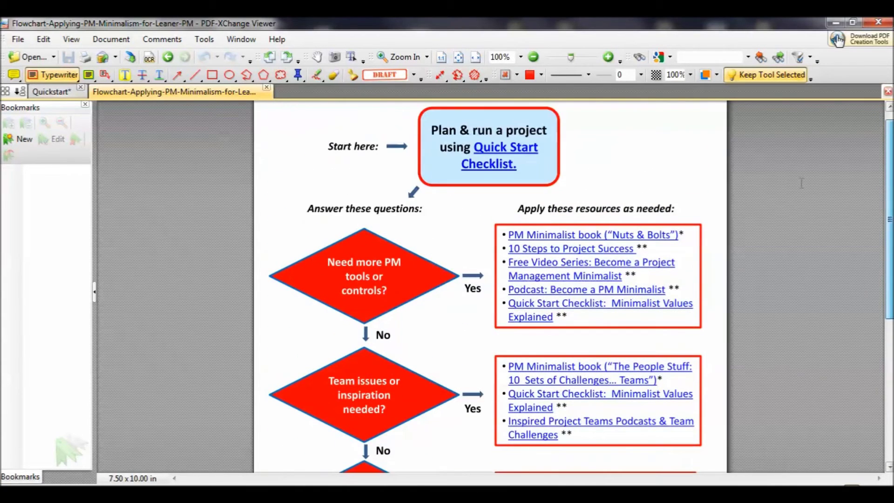
left_click(520, 57)
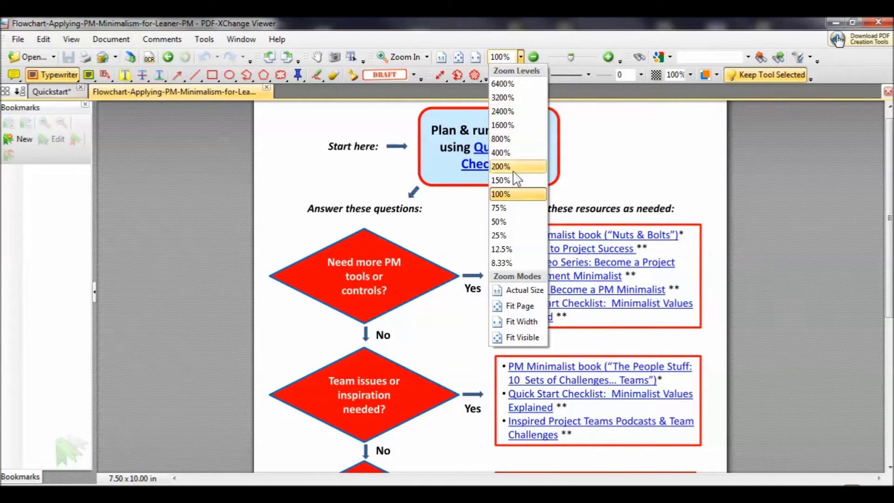
left_click(517, 208)
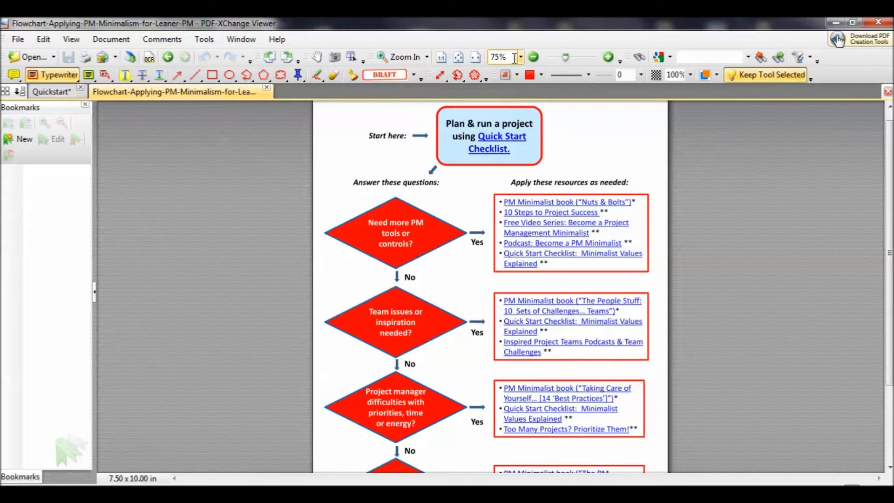
Fit the whole flowchart page in the window, then rotate it counterclockwise and back to portrait
left_click(459, 57)
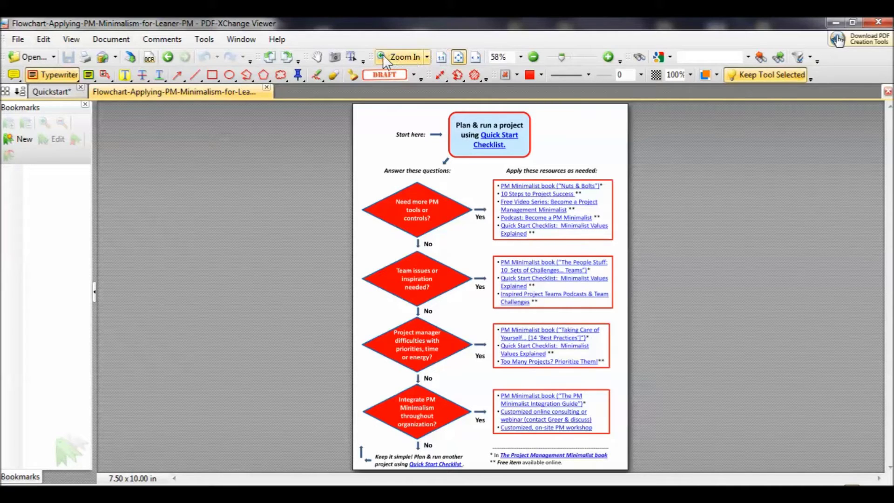
left_click(269, 56)
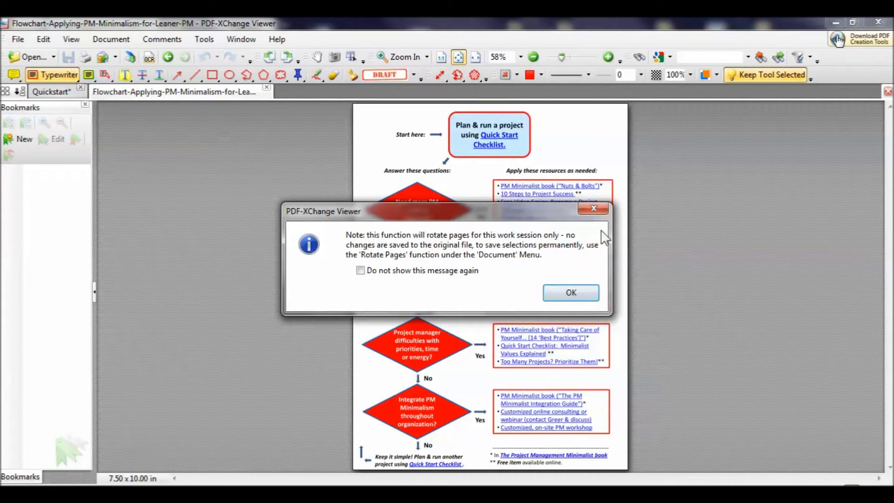
left_click(592, 208)
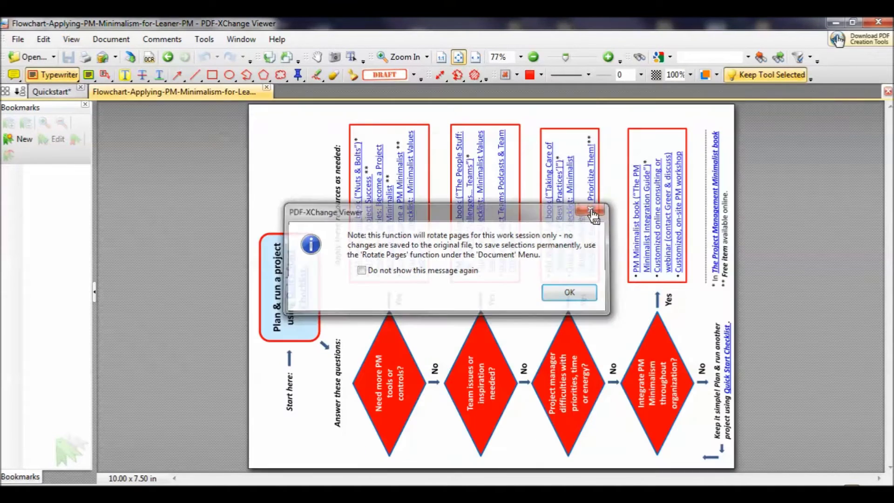
left_click(283, 61)
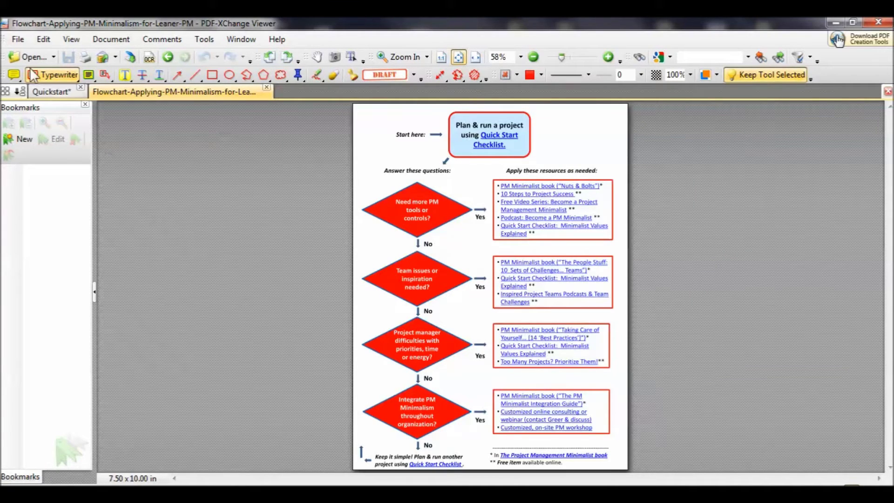
Open the Olympus VR-370/D-785 manual ENU.pdf from Recent Files as a new tab
left_click(21, 41)
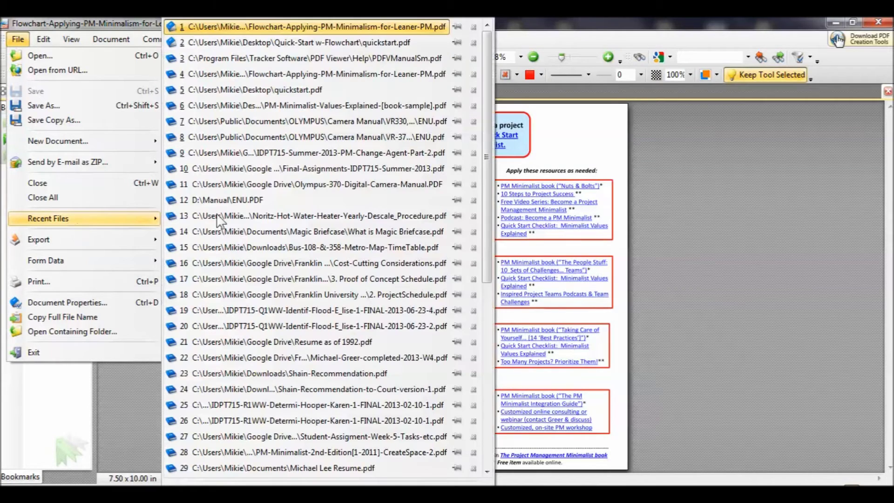
mouse_move(359, 127)
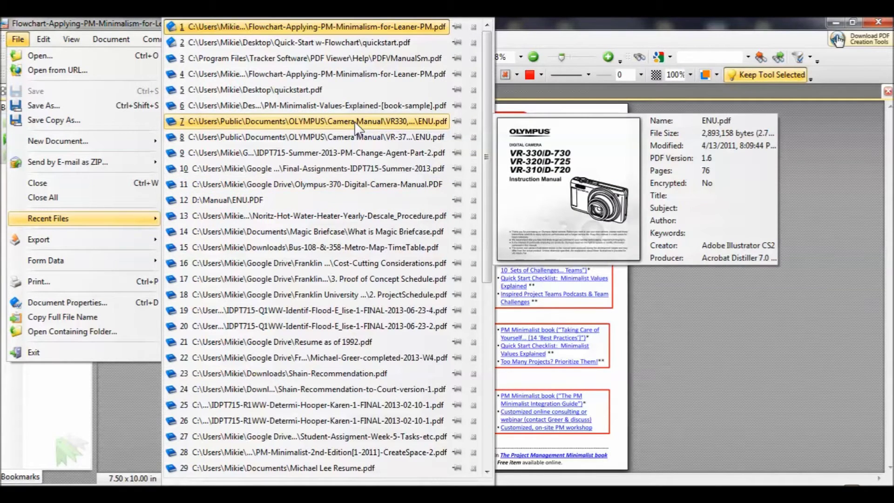
mouse_move(360, 142)
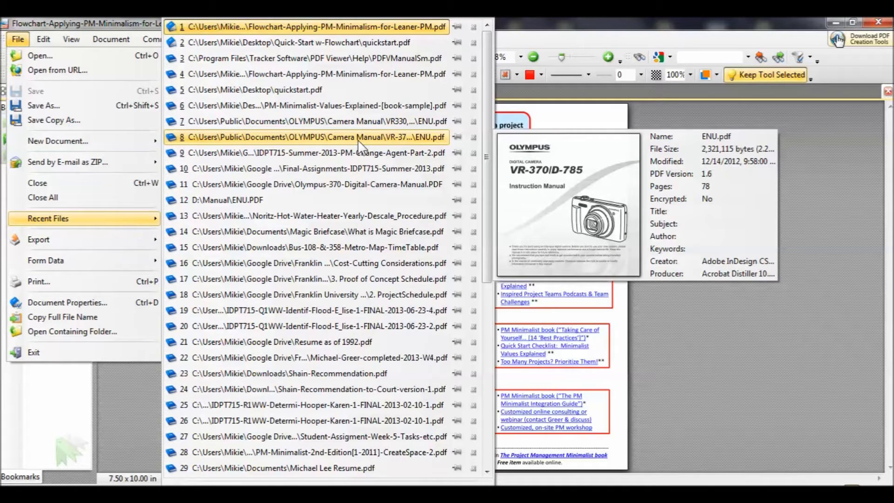
left_click(361, 146)
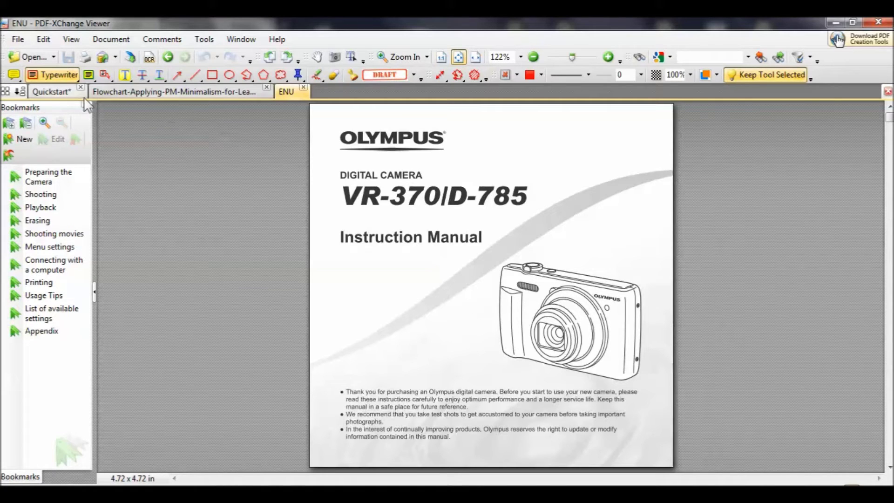
Switch between the Quickstart, flowchart and ENU manual tabs, ending on the camera manual
mouse_move(291, 89)
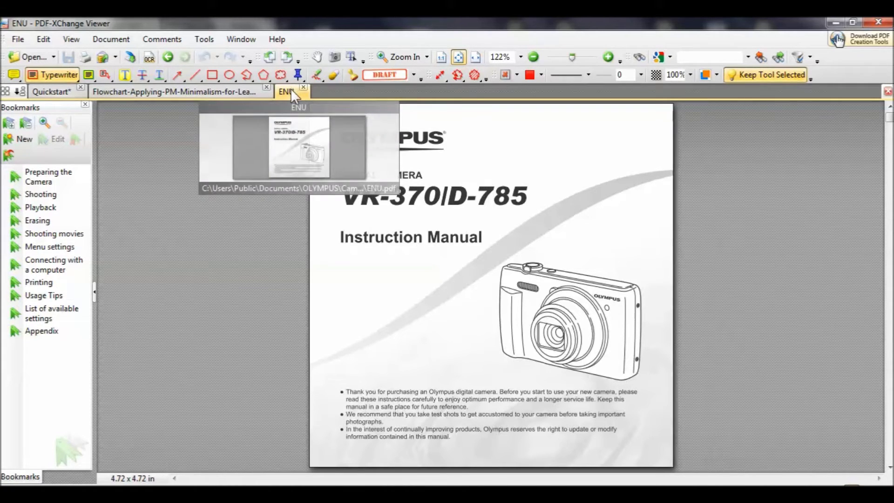
mouse_move(264, 95)
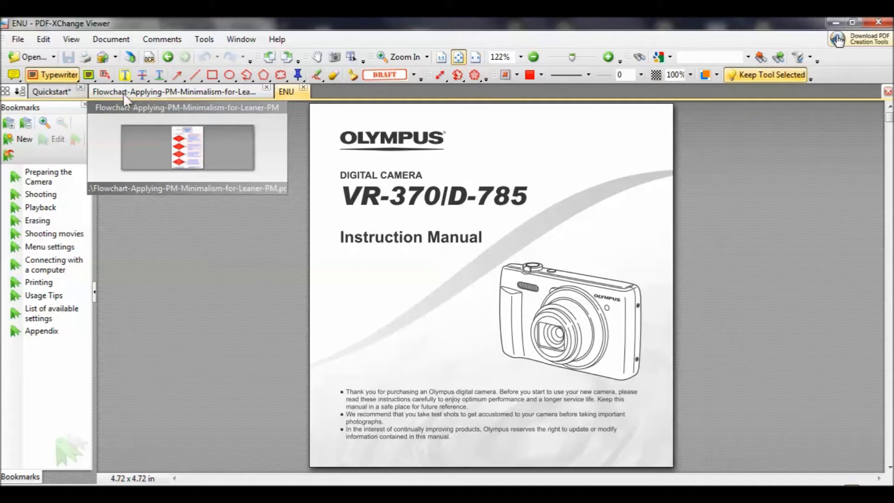
left_click(67, 94)
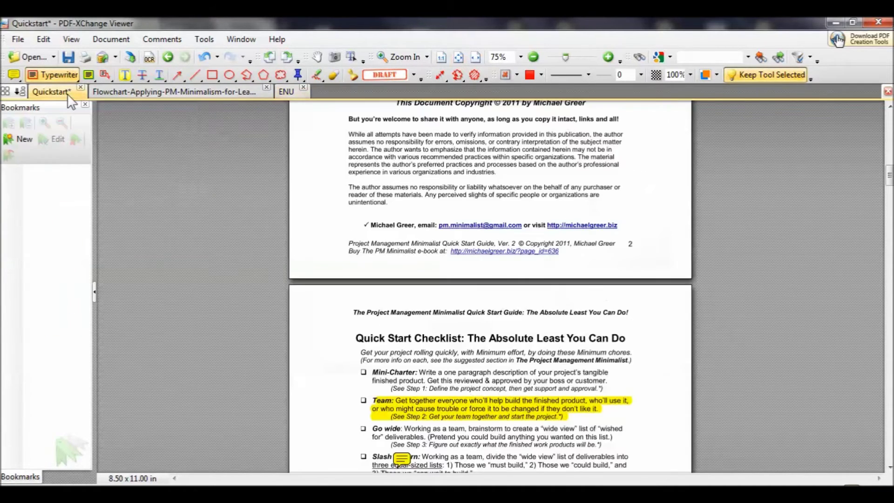
left_click(129, 91)
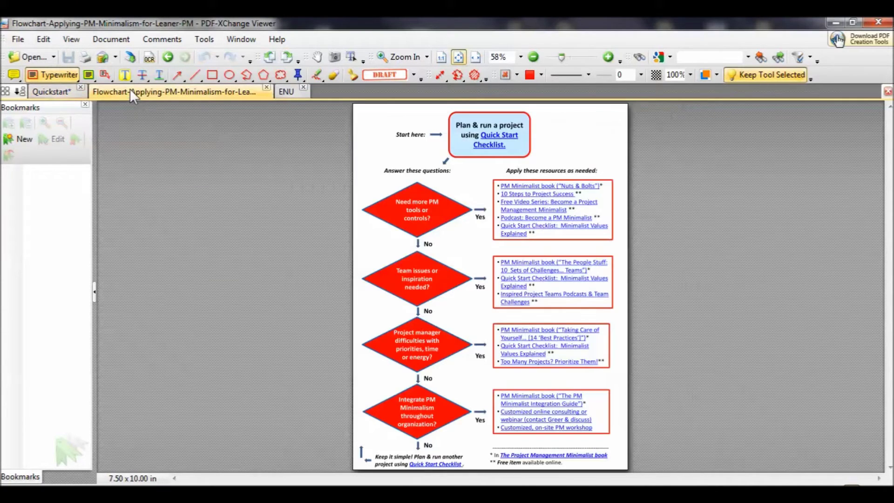
left_click(288, 91)
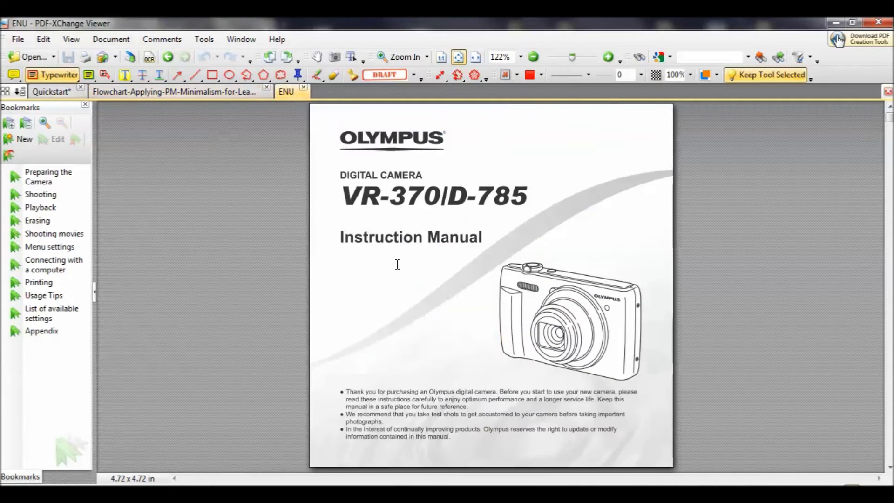
Jump through the Playback, Erasing, Menu settings, Printing and Usage Tips bookmarks, ending on Shooting movies
left_click(40, 208)
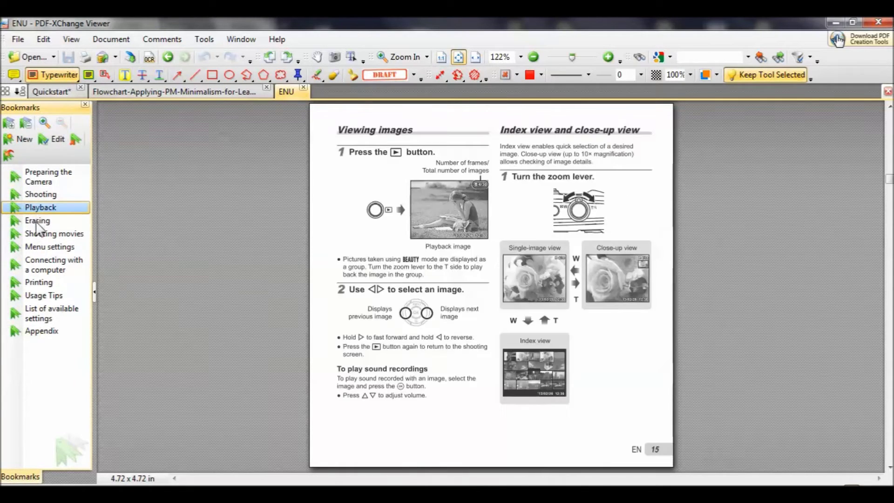
left_click(37, 222)
left_click(40, 246)
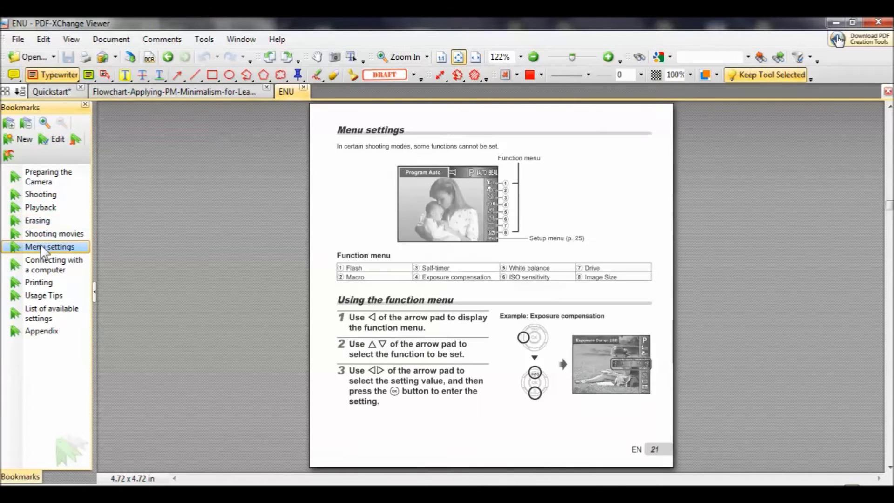
left_click(46, 282)
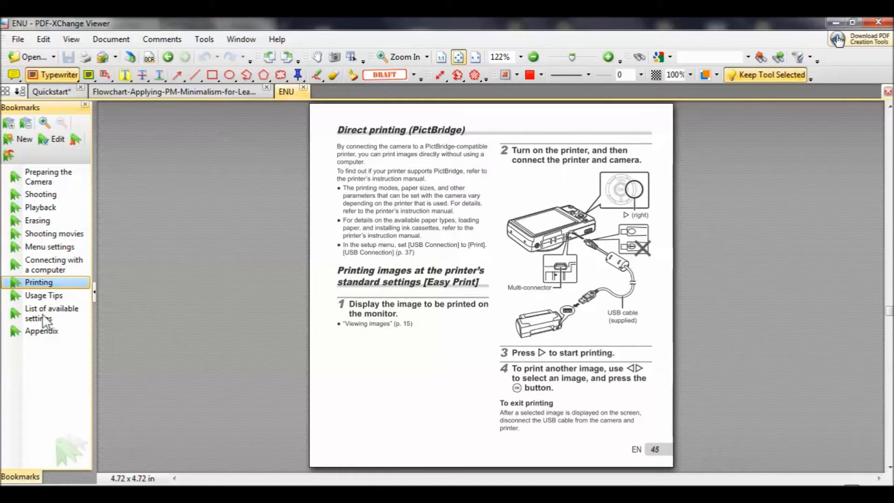
left_click(45, 319)
left_click(44, 295)
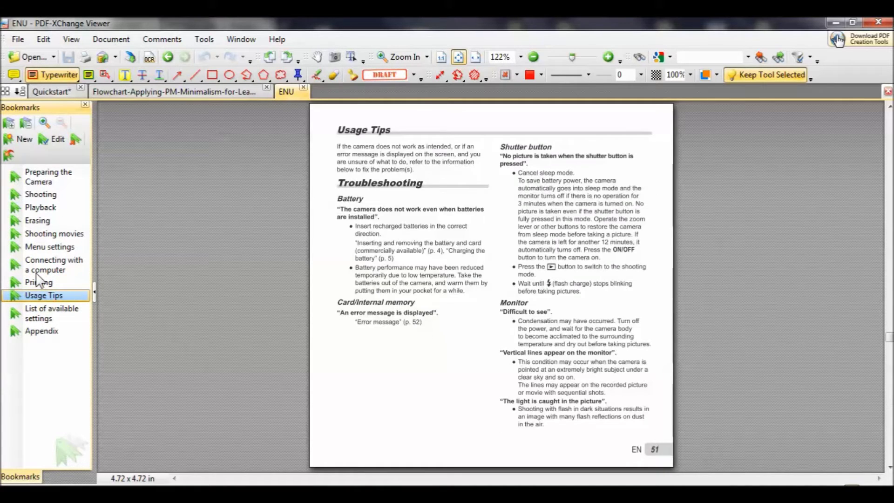
left_click(39, 272)
left_click(32, 235)
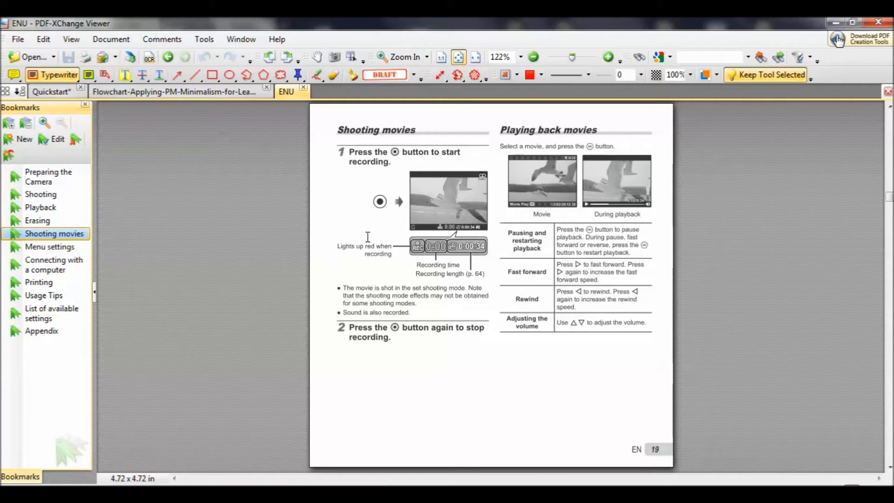
Add a callout at page 19's Rewind row reading 'REMEMBER TO USE THESE ARROWS!!!'
left_click(111, 77)
left_click(455, 411)
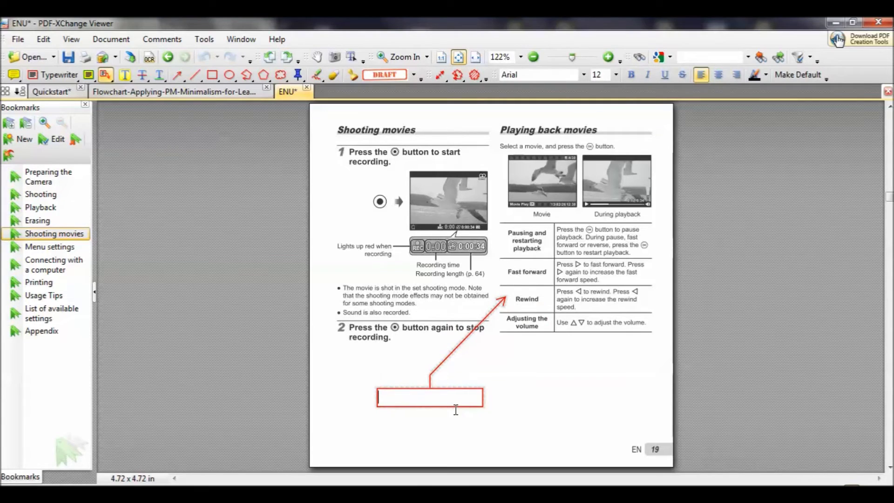
type("RMEM")
key("BackSpace")
key("BackSpace")
type("EMEMBER")
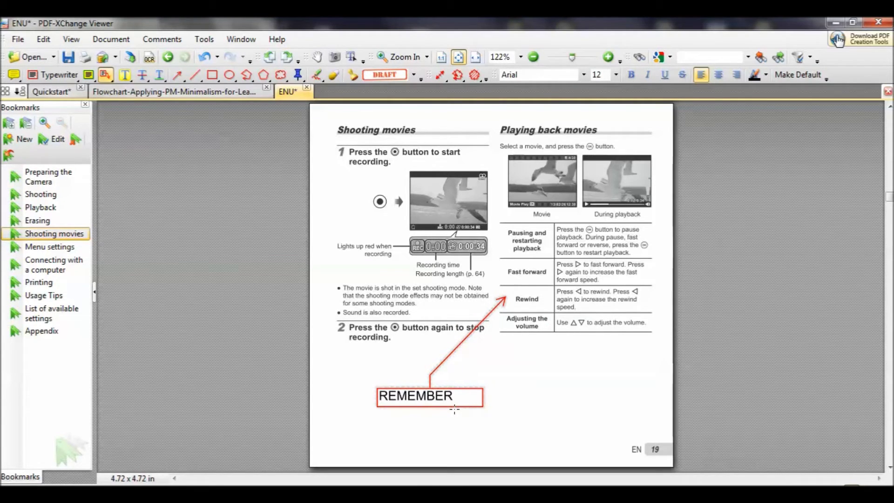
type(" TO USE ")
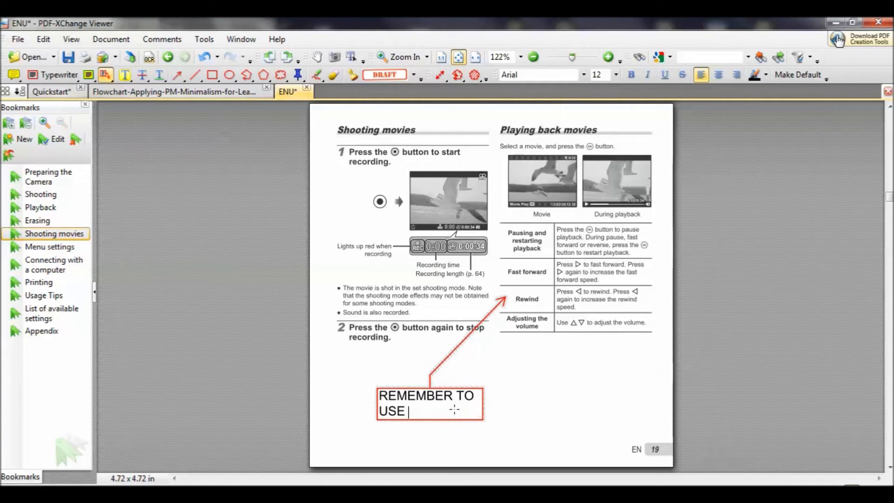
type("THESE ARR")
type("OWS!!!")
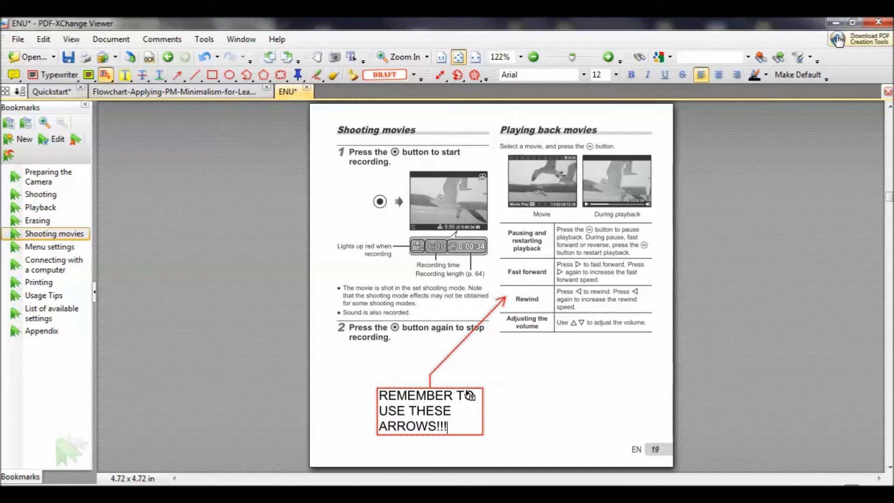
left_click(467, 385)
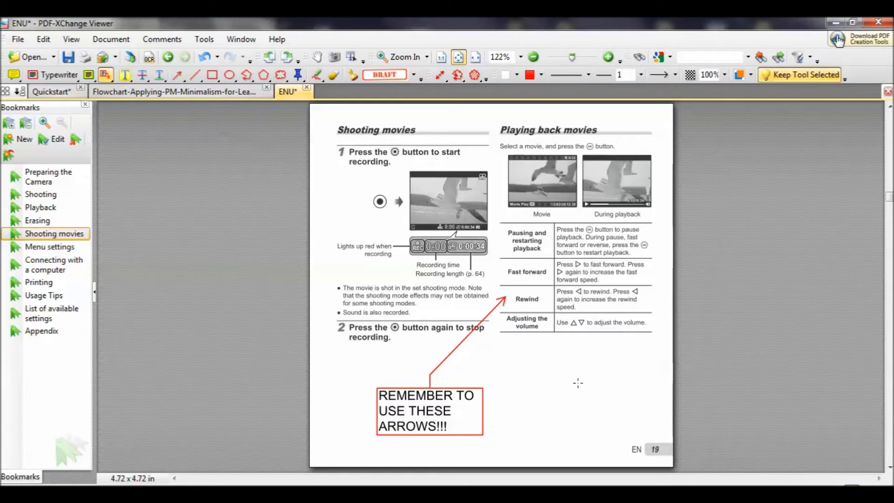
Save a copy of the annotated camera manual as aNNOTATED-370-MANUAL.pdf using Save Copy As
left_click(14, 43)
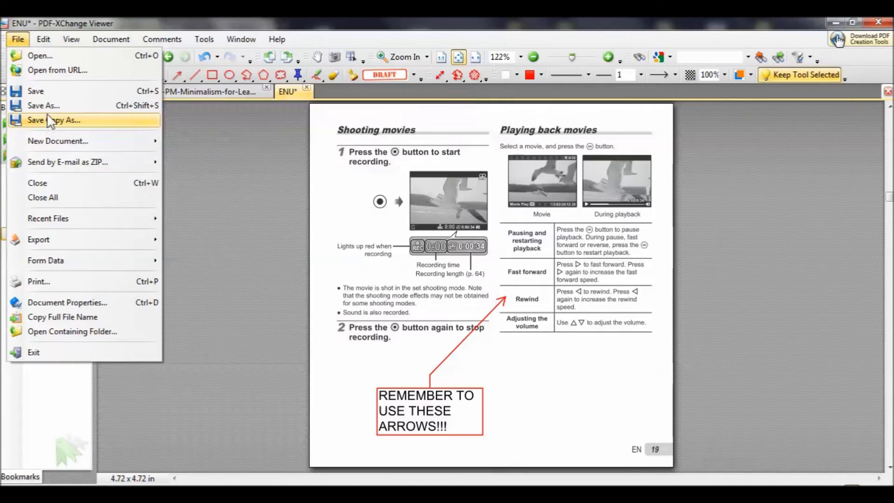
left_click(54, 119)
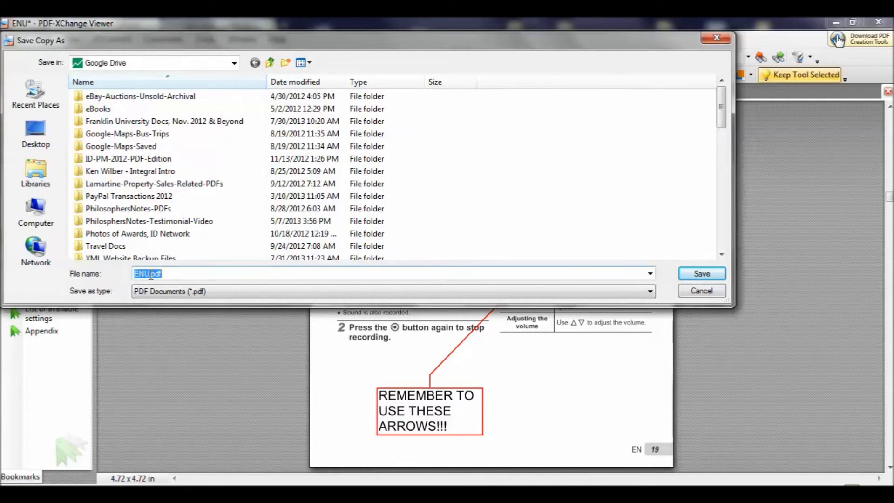
double_click(141, 274)
type("aNNOTATED-")
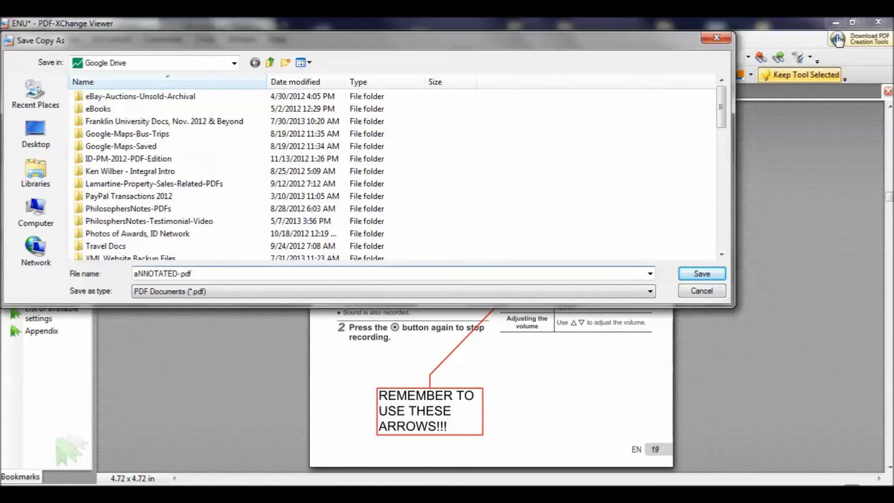
type("370-MANUAL")
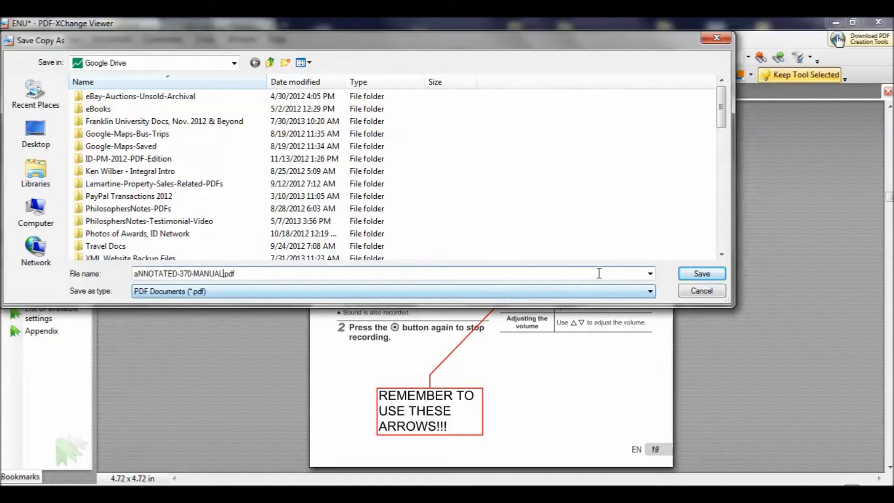
left_click(701, 274)
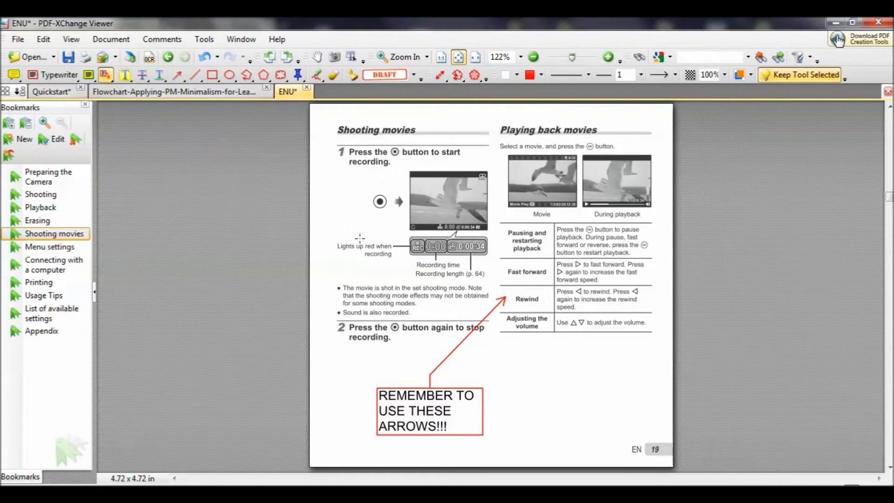
left_click(228, 91)
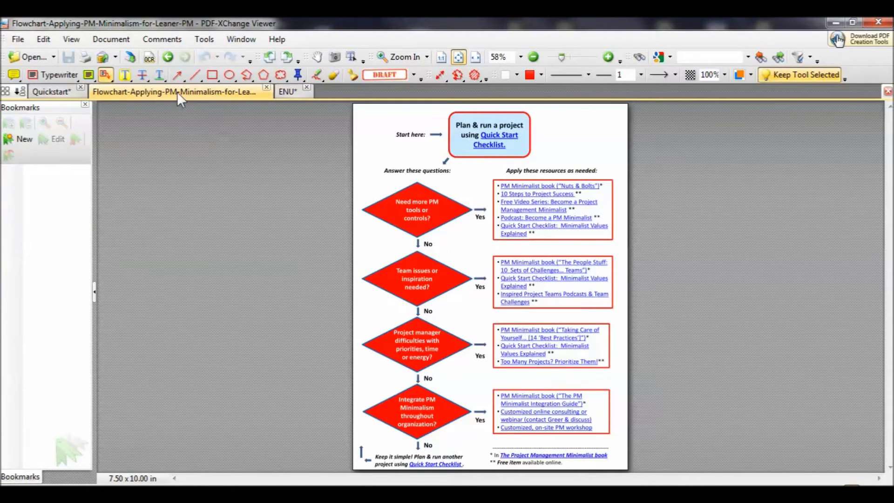
left_click(66, 92)
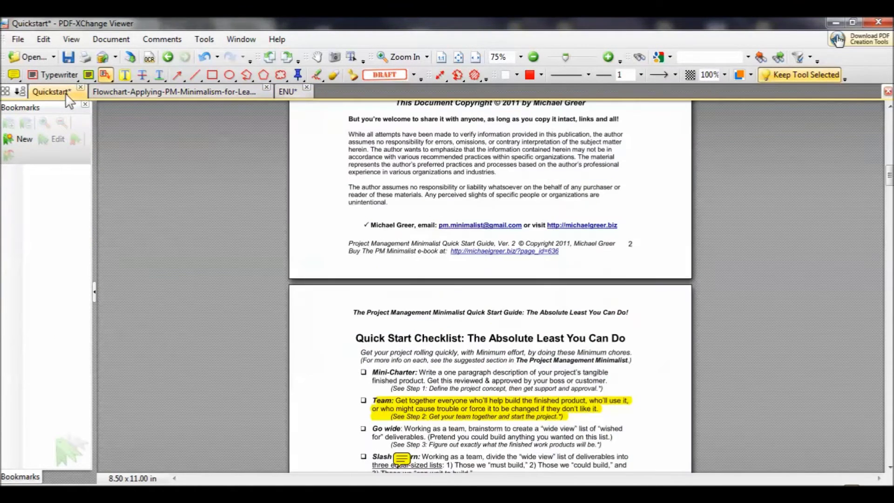
left_click(155, 91)
left_click(287, 95)
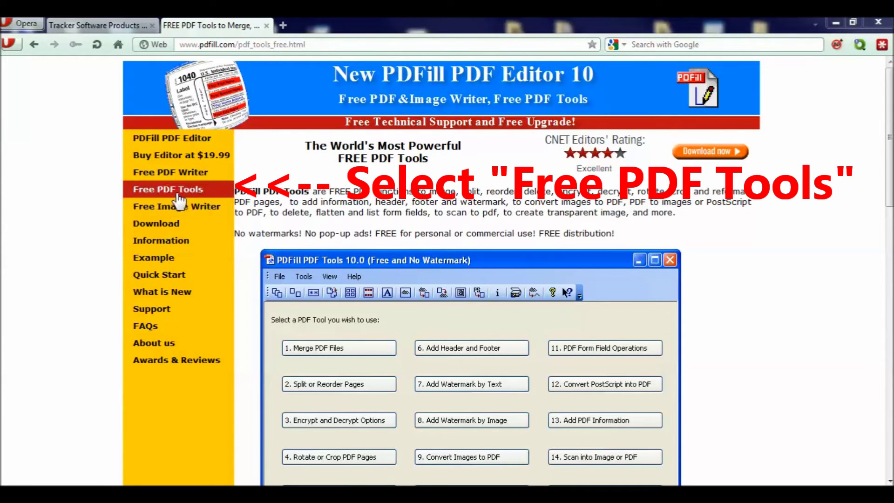
Open PDFill's Free PDF Tools page and launch the Merge PDF Files tool
left_click(179, 196)
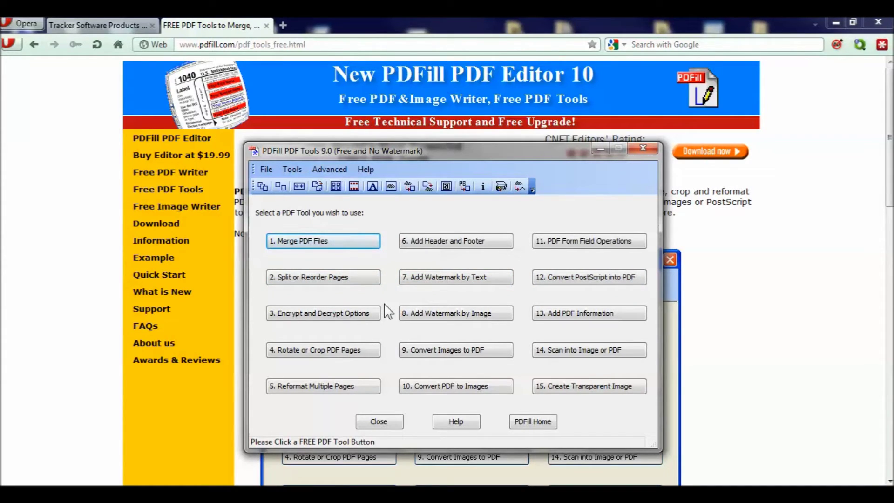
left_click(345, 241)
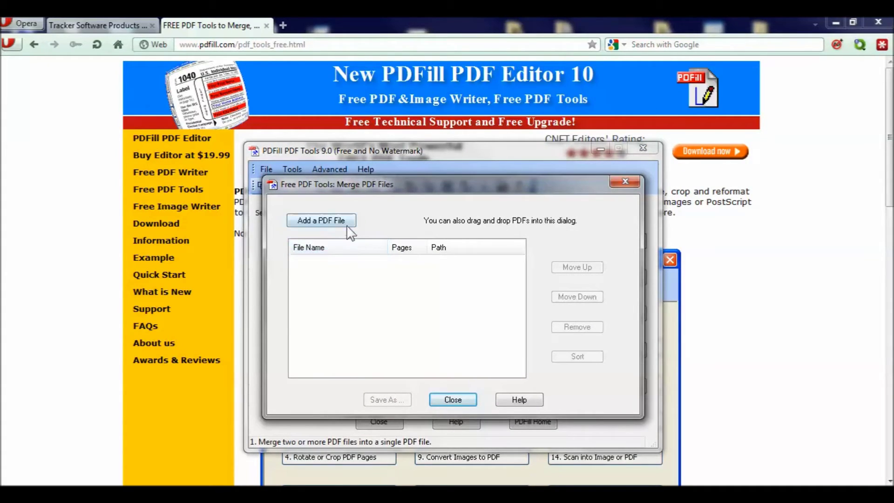
Add New-annotated-Quickstart.pdf, aNNOTATED-370-MANUAL.pdf and the Noritz water-heater PDF to the merge list
left_click(347, 224)
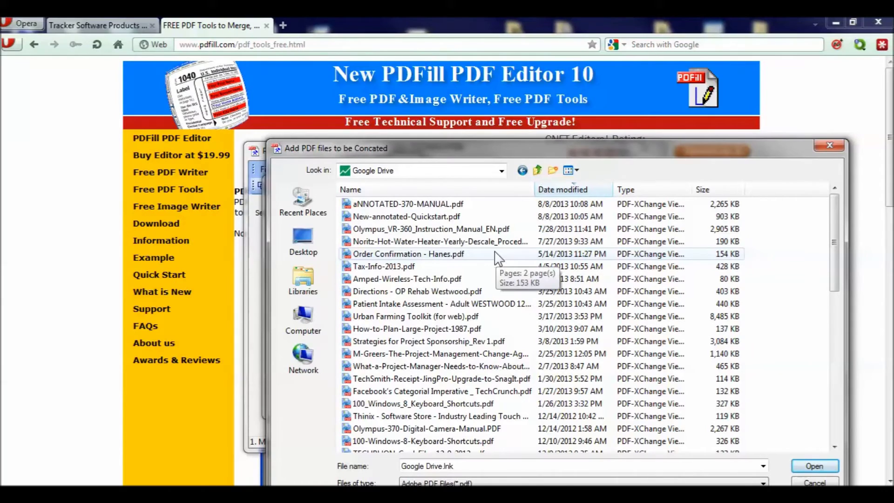
left_click(420, 216)
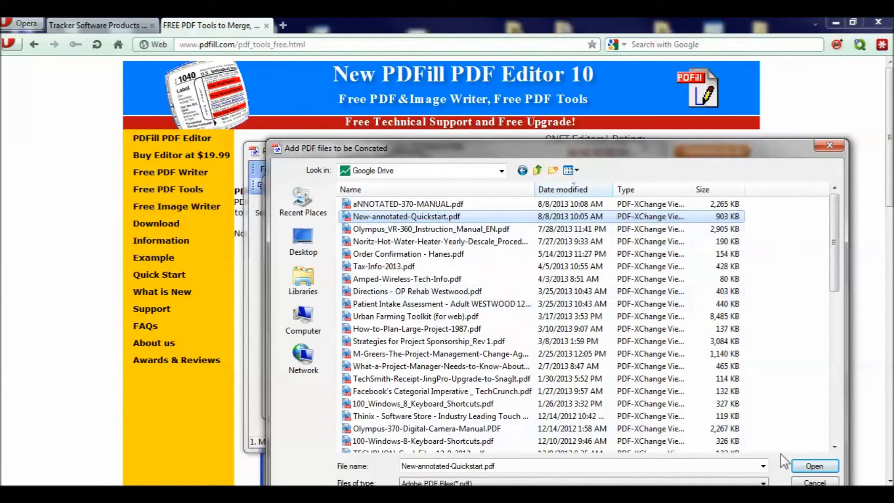
left_click(810, 466)
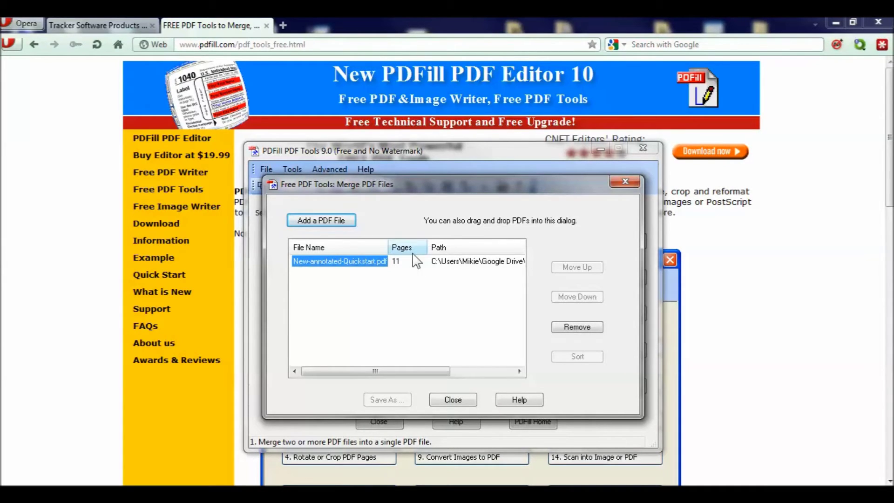
left_click(320, 223)
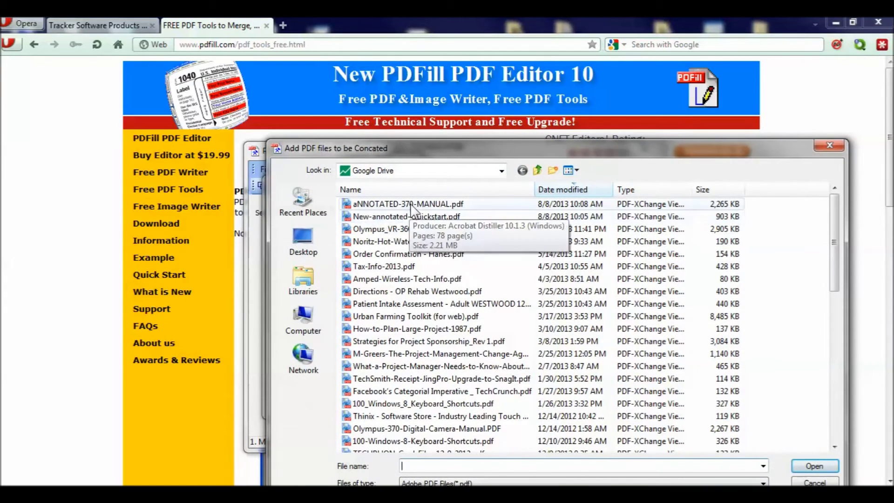
left_click(371, 204)
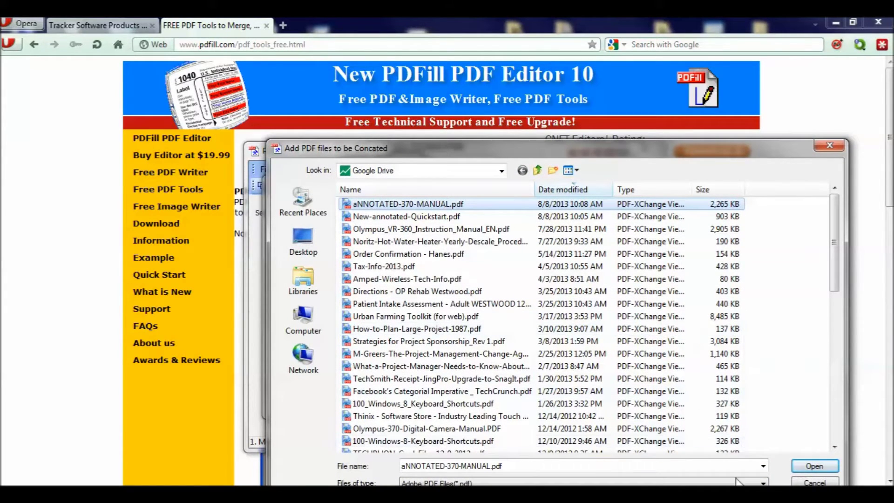
left_click(805, 463)
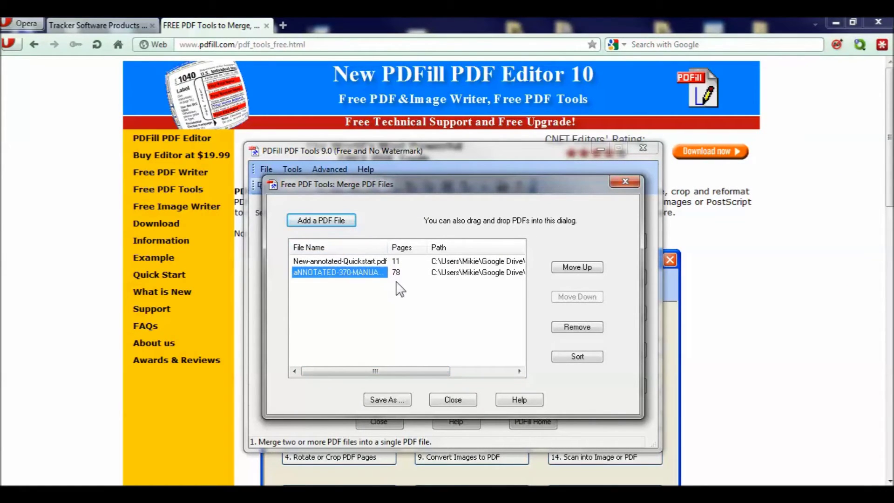
left_click(347, 222)
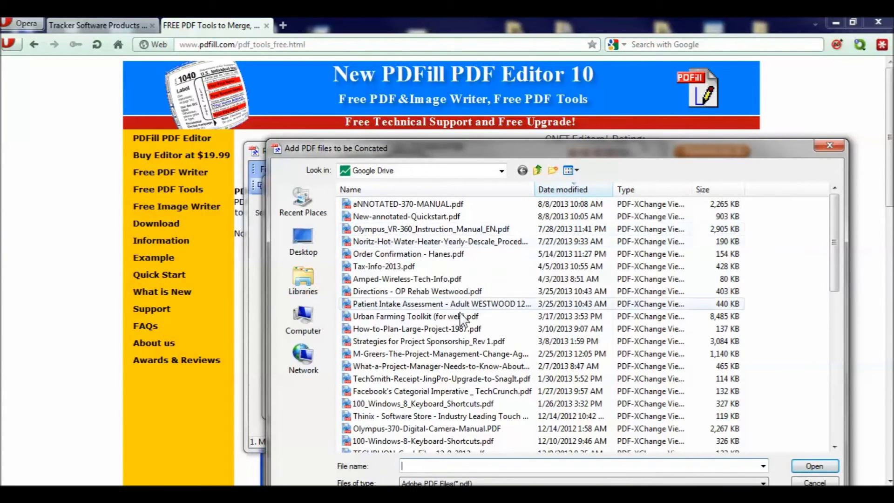
left_click(488, 241)
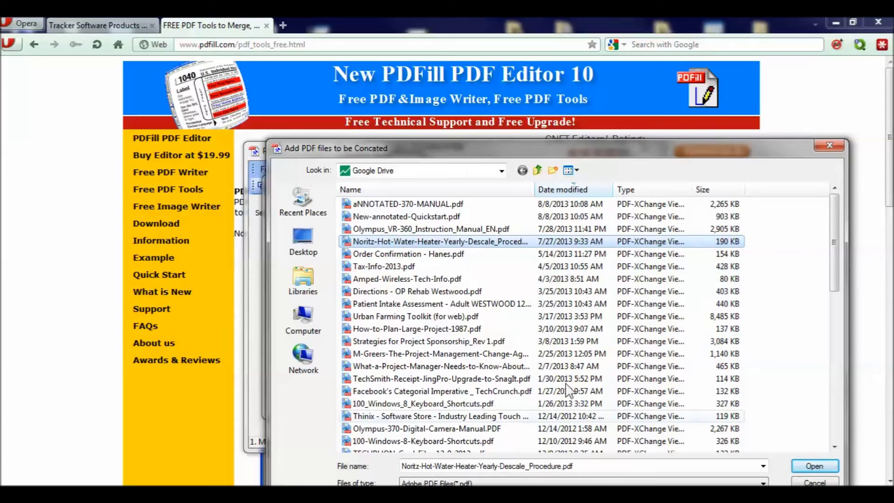
left_click(811, 465)
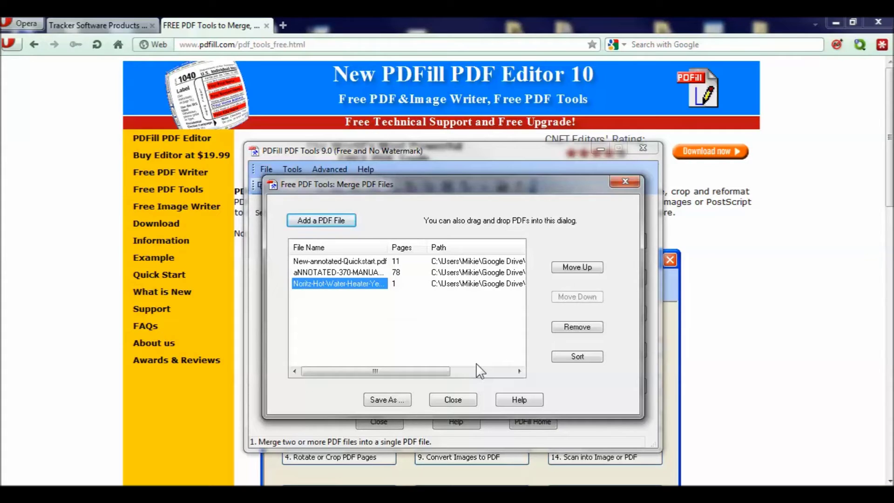
Move the Noritz PDF to second place, between the Quickstart and the manual, then start Save As
left_click(563, 269)
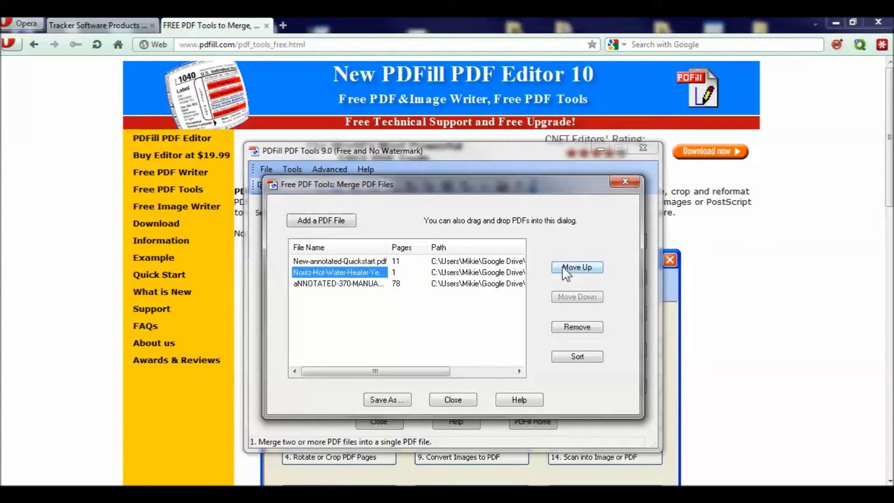
left_click(564, 269)
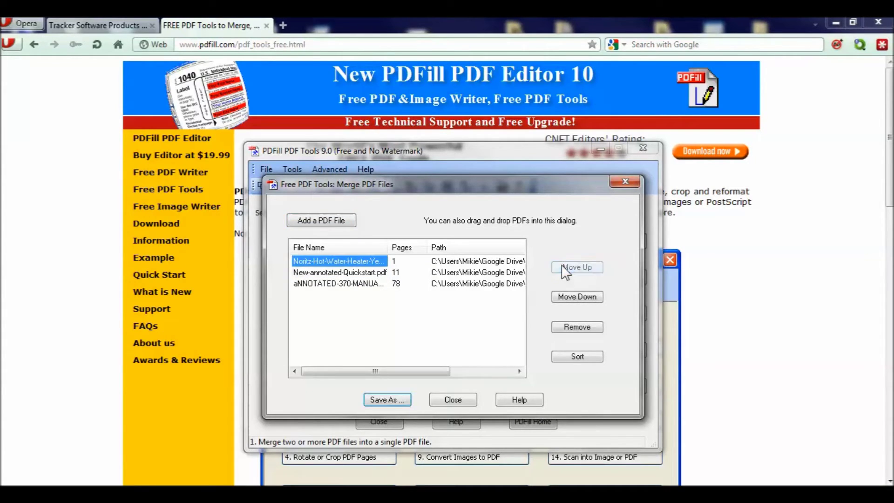
left_click(569, 297)
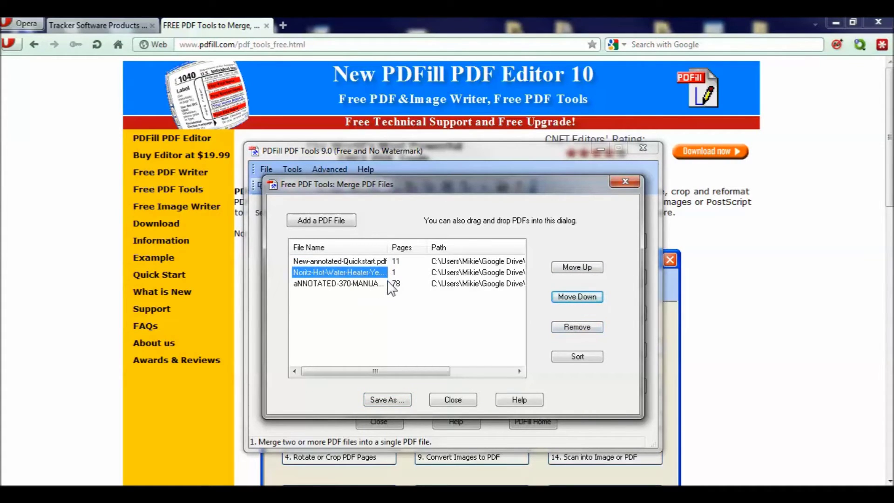
left_click(388, 282)
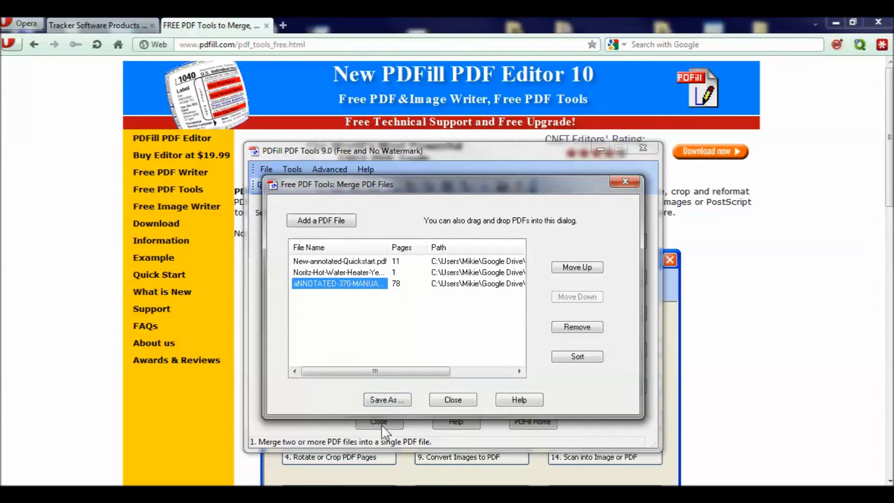
left_click(390, 399)
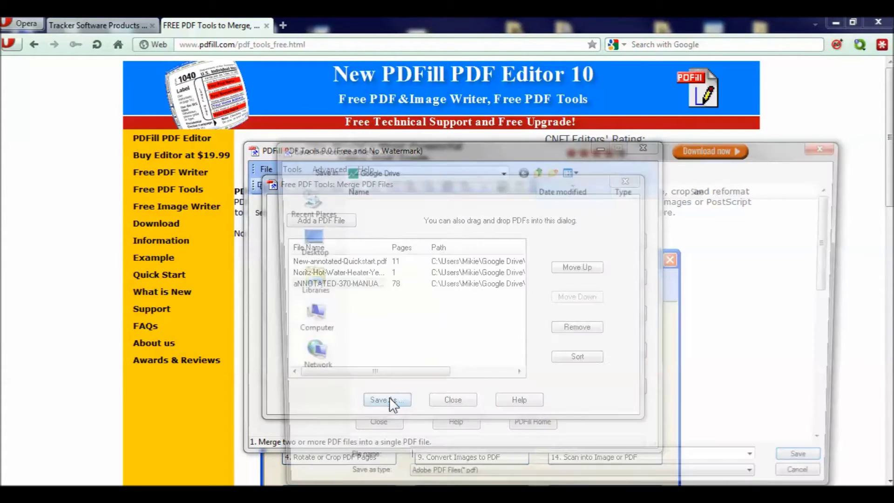
Save the merged PDF as Fat-Goofy-E-book and close the Merge PDF Files window
left_click(424, 470)
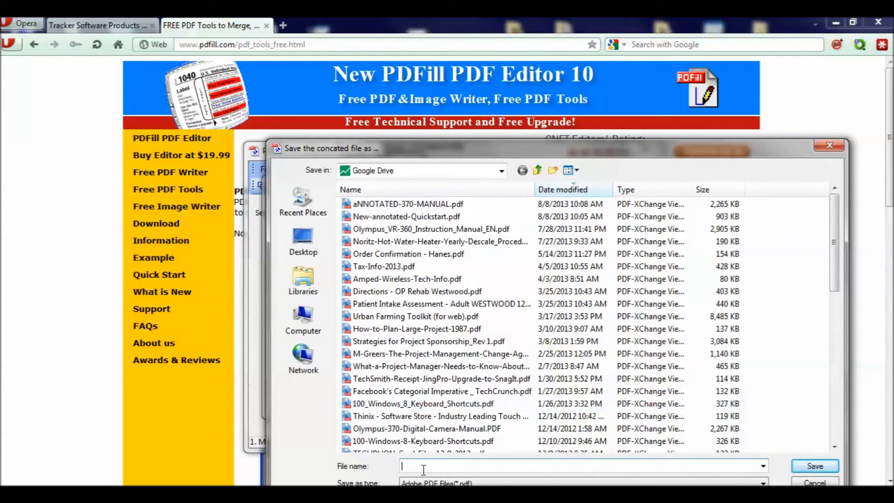
type("Fat-Goofy-E-book")
left_click(815, 466)
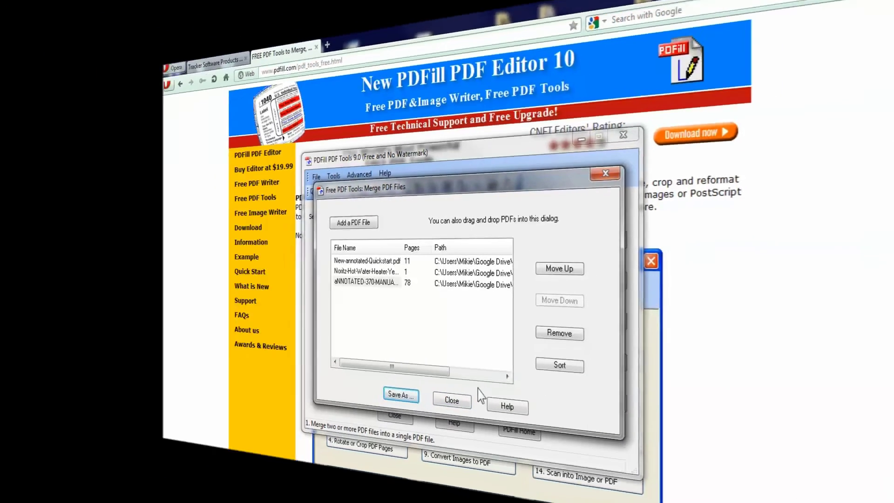
left_click(461, 399)
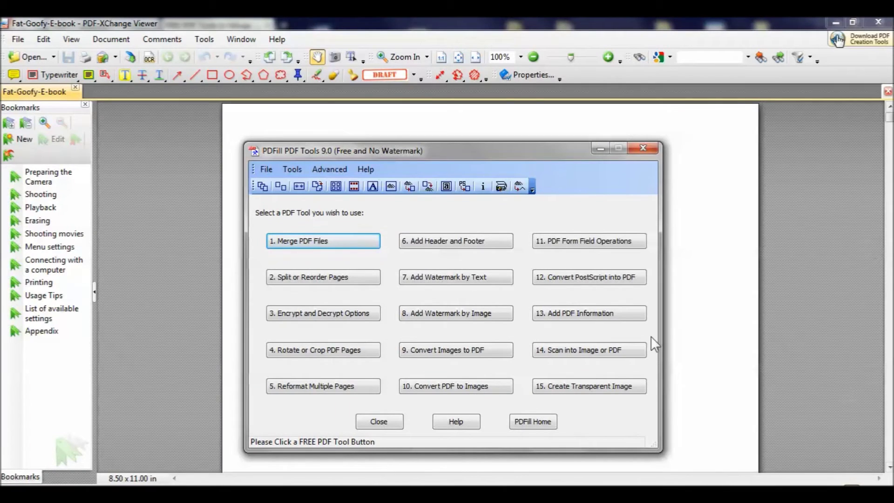
Bring the Fat-Goofy-E-book viewer forward on its DRAFT-stamped Quick Start title page
left_click(198, 186)
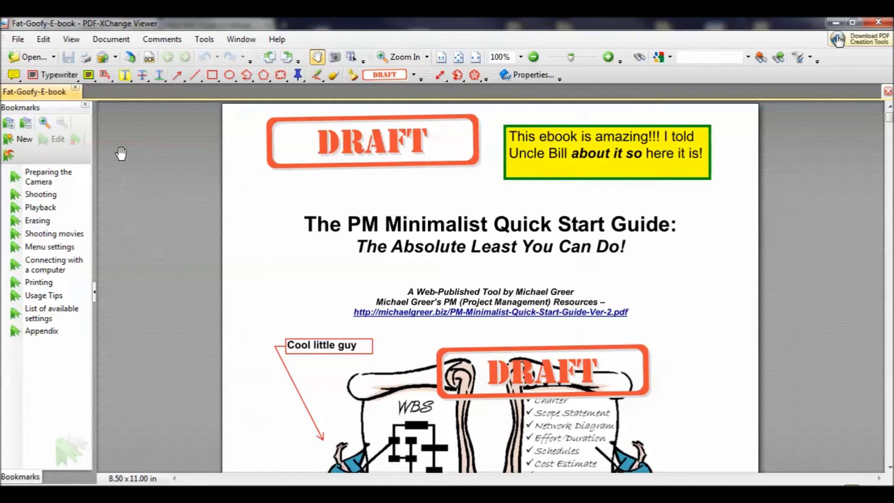
left_click_drag(54, 95, 50, 41)
left_click(521, 56)
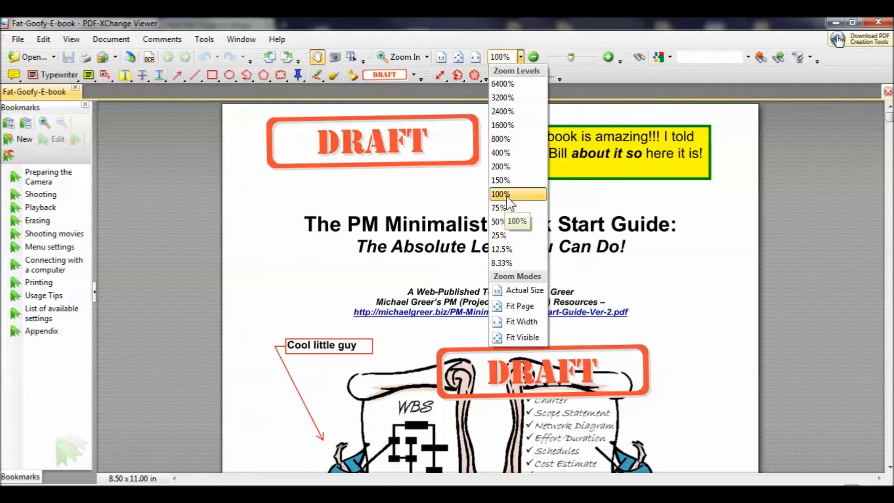
Set the zoom to Fit Page and scroll through the Quick Start and Noritz pages
left_click(458, 57)
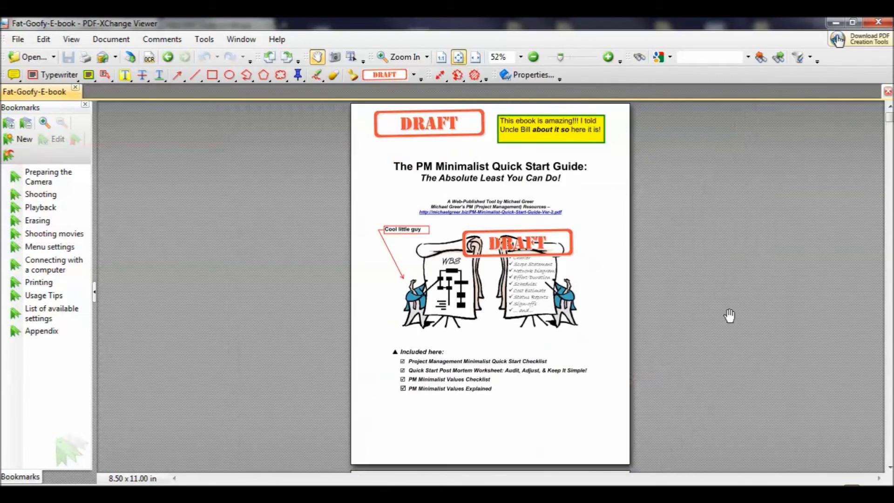
scroll(722, 363, "down", 2)
scroll(708, 420, "up", 2)
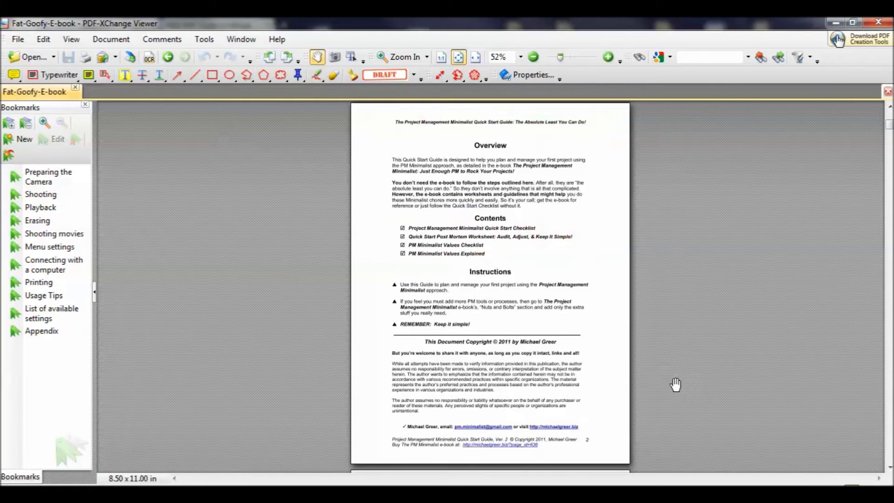
scroll(680, 382, "down", 1)
scroll(672, 386, "down", 2)
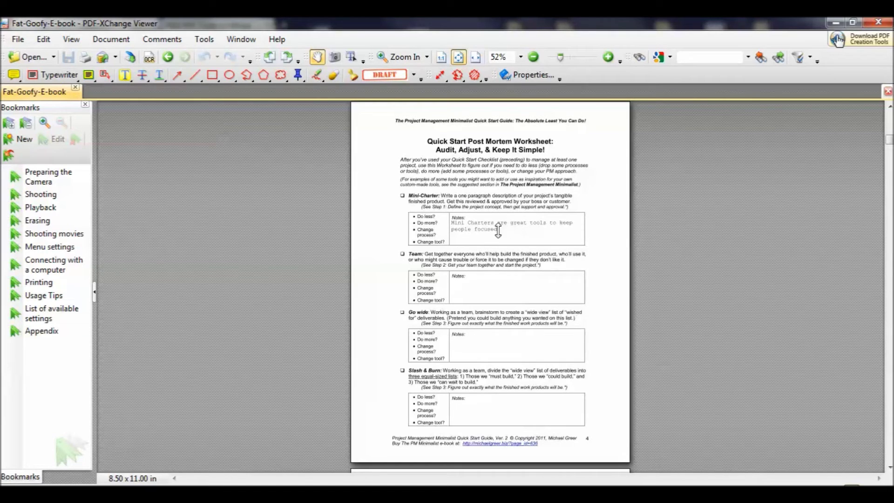
scroll(563, 260, "up", 1)
scroll(562, 261, "down", 2)
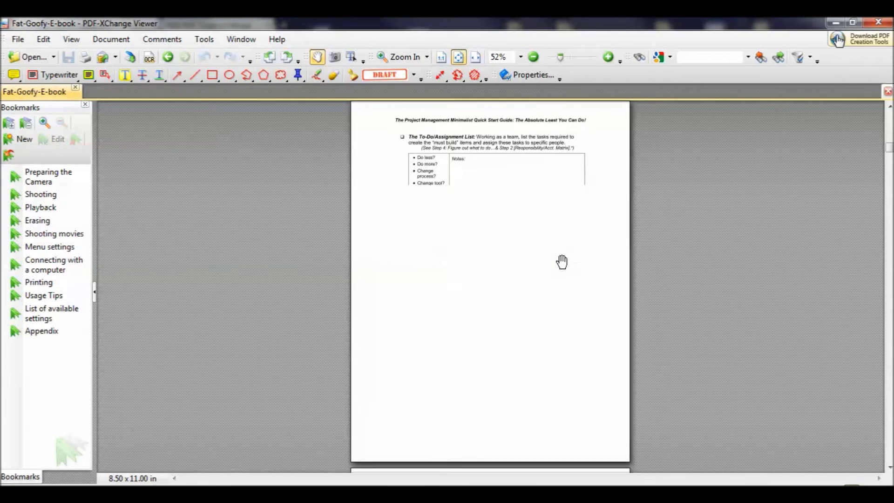
scroll(563, 262, "down", 3)
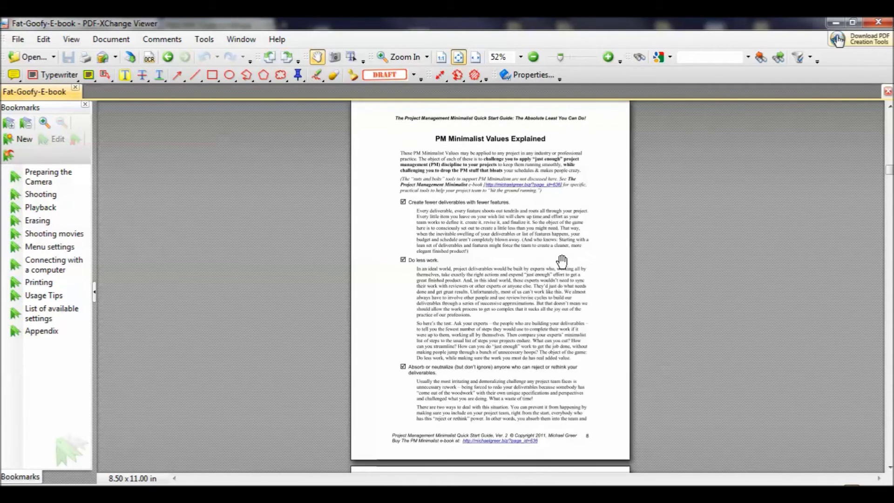
scroll(563, 262, "down", 4)
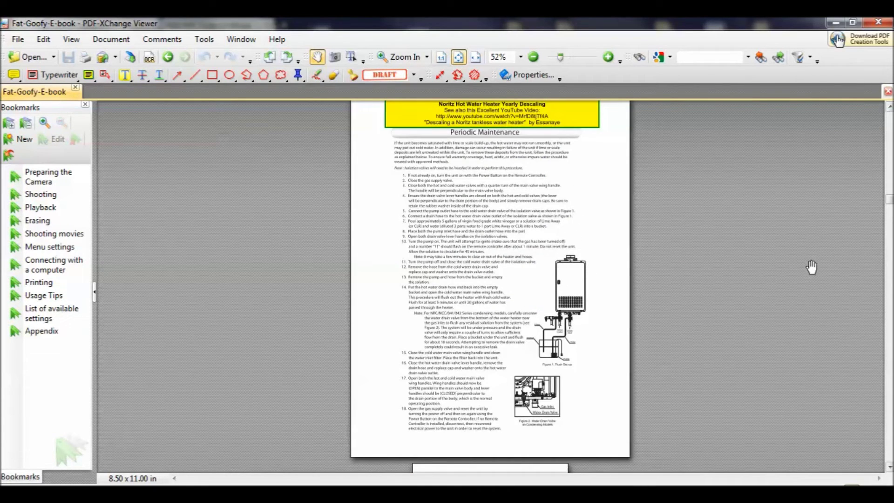
Move ahead into the Olympus camera manual section and scroll through its pages
left_click(889, 107)
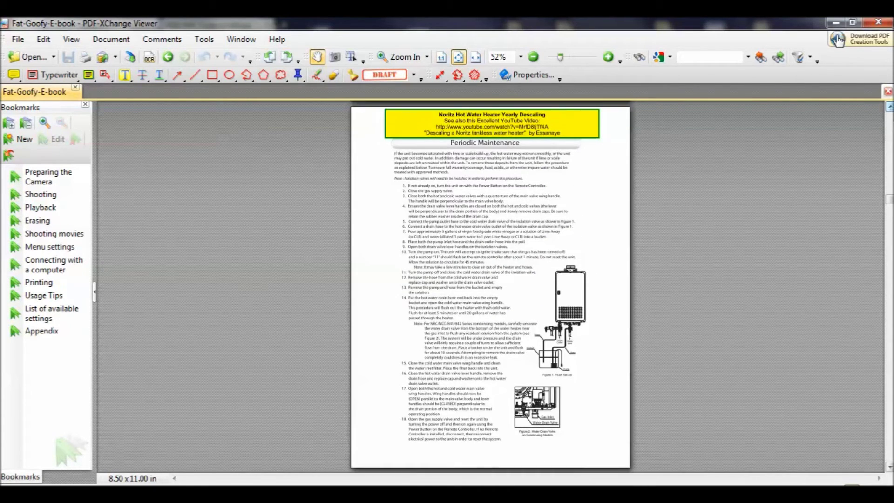
left_click(889, 107)
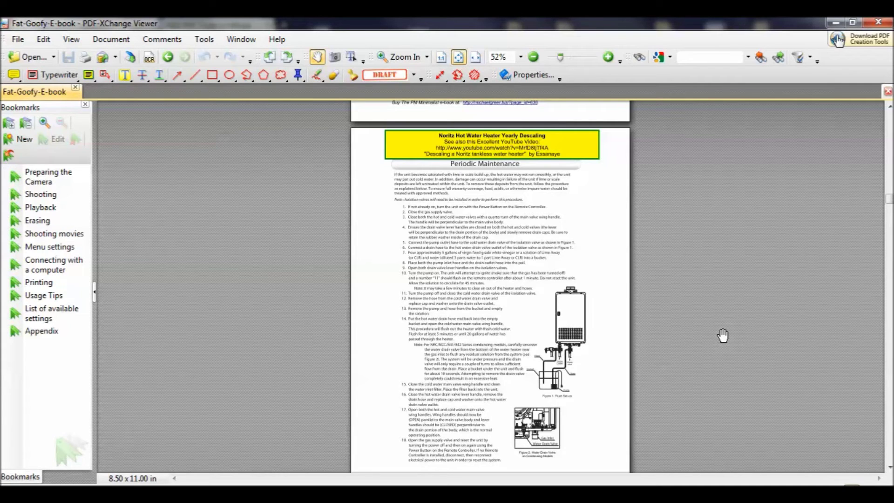
key("Down")
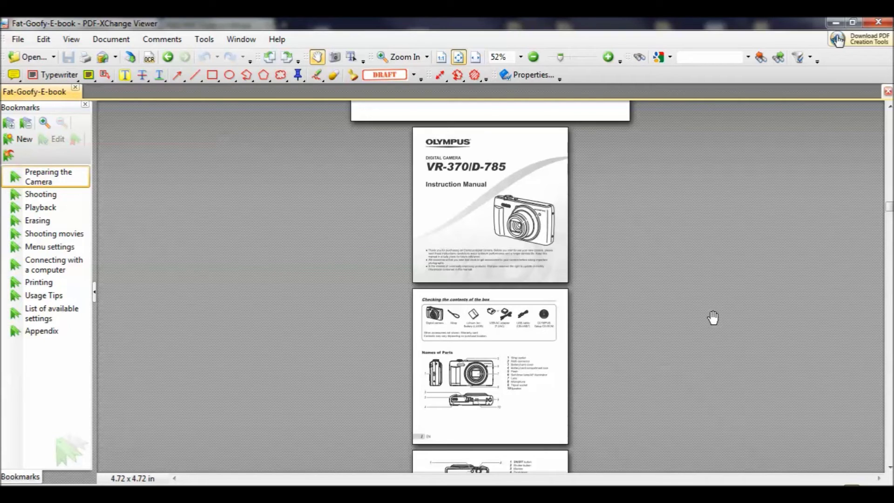
scroll(713, 316, "down", 6)
scroll(713, 318, "down", 6)
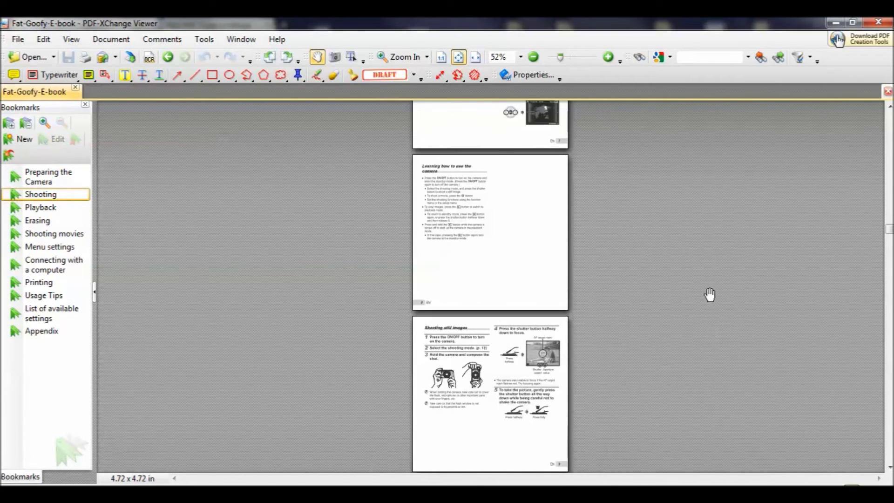
scroll(710, 295, "up", 15)
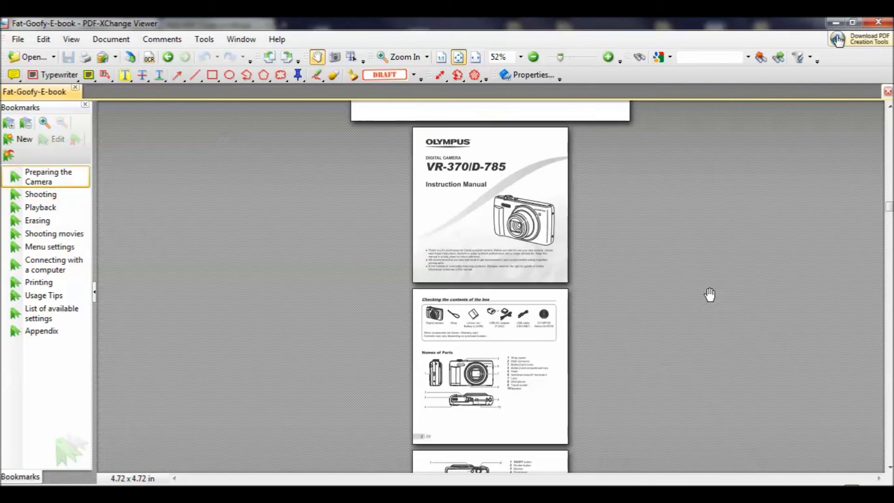
scroll(710, 295, "up", 15)
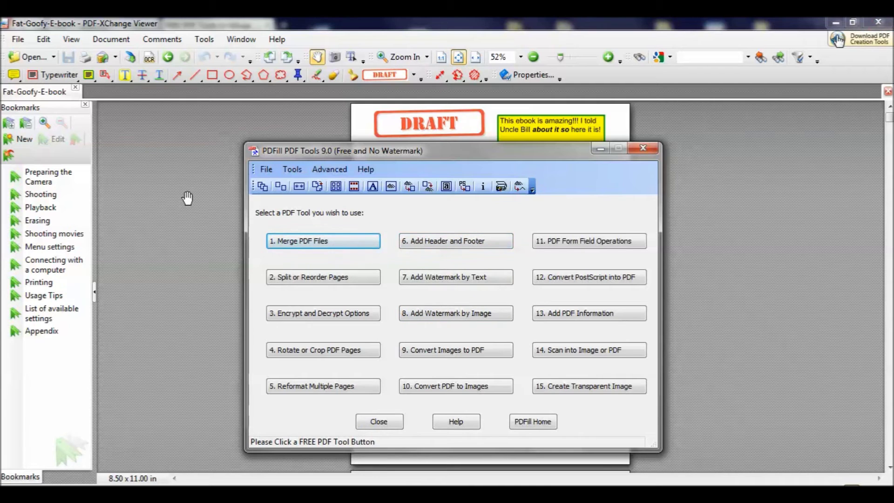
Open PDFill's Add Header and Footer tool on Fat-Goofy-E-book.pdf
left_click_drag(319, 149, 415, 152)
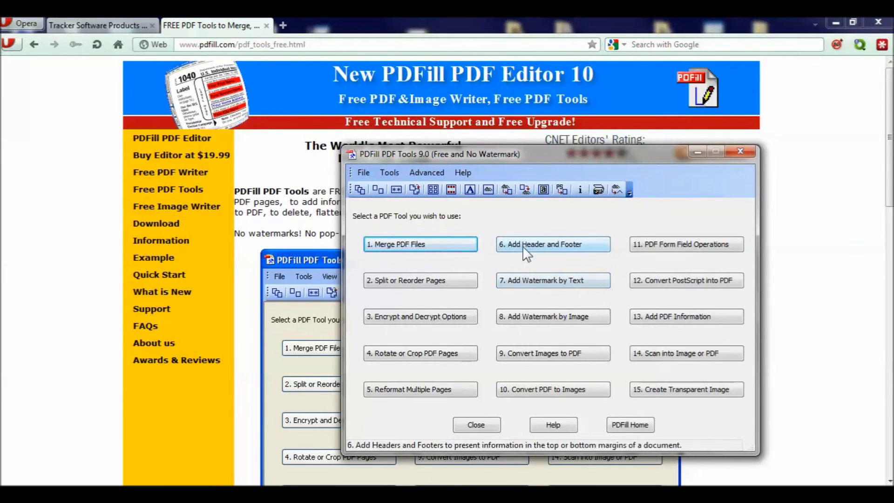
left_click_drag(504, 157, 469, 150)
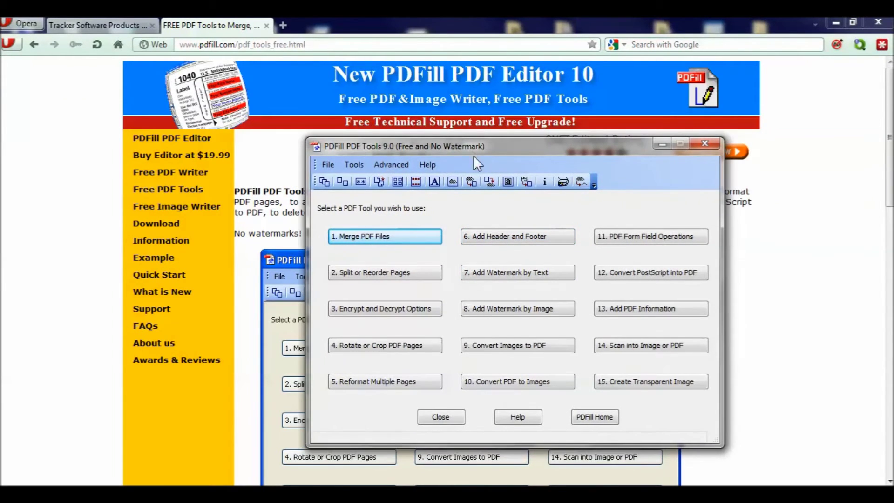
left_click(499, 242)
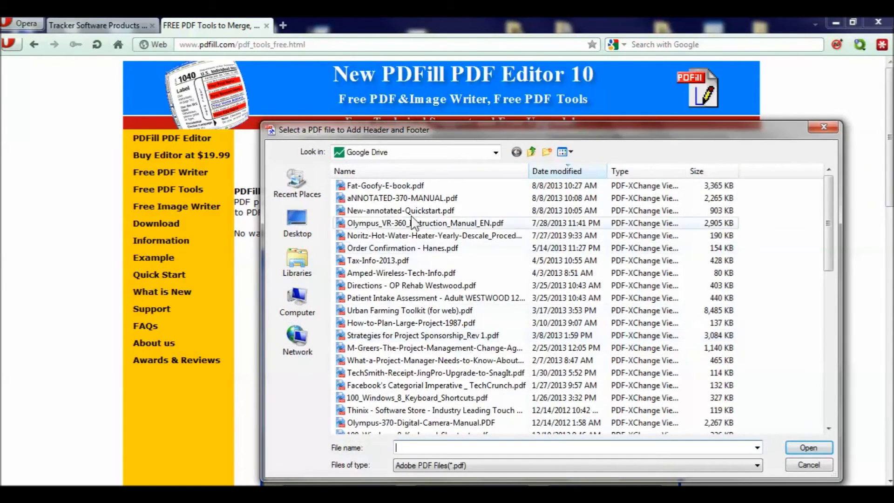
left_click(401, 186)
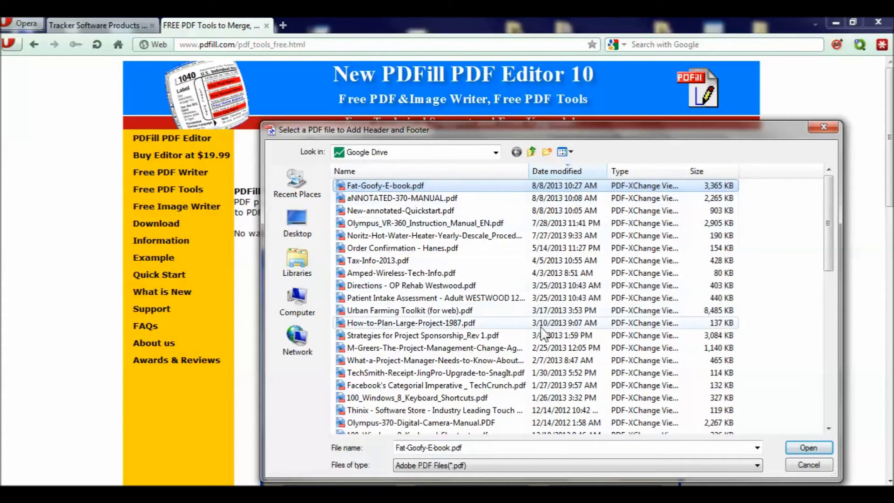
left_click(794, 449)
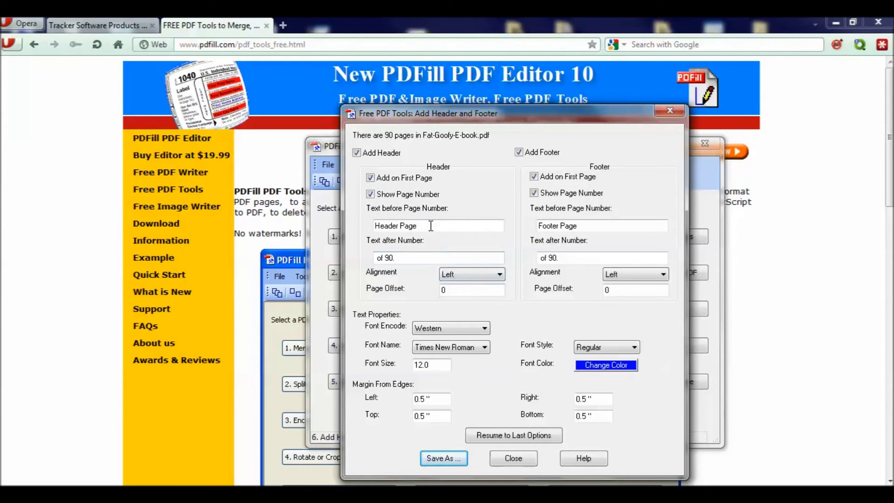
Replace the default header text with 'Fat Goofy E-book Header' and the footer text with 'Cosmic-Debris-Productions'
left_click_drag(432, 224, 385, 228)
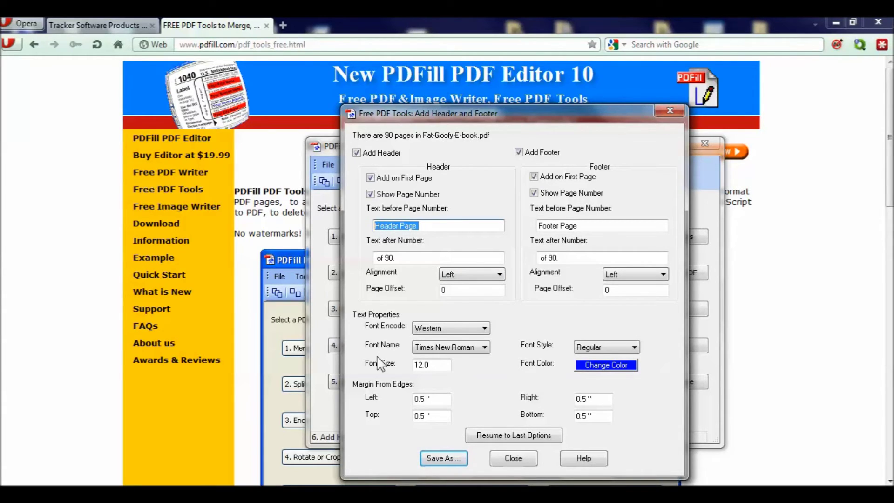
type("Faat")
type(" Goofy E-book")
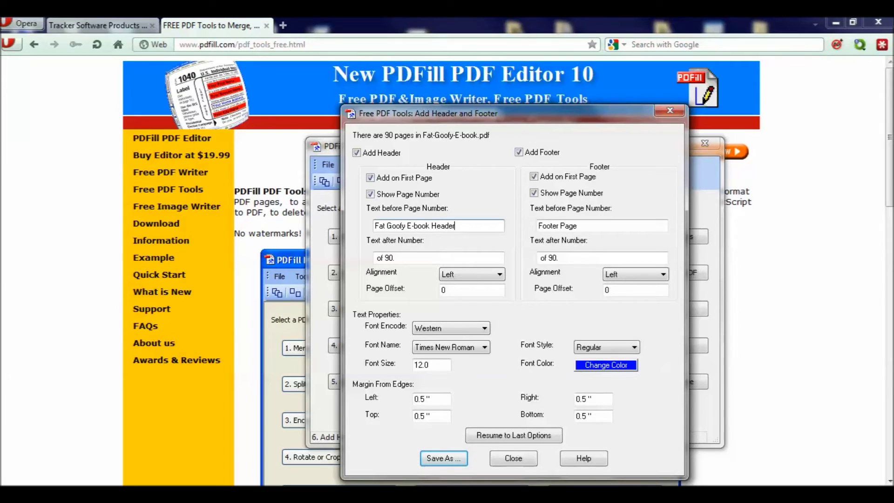
left_click(589, 227)
left_click_drag(574, 228, 534, 228)
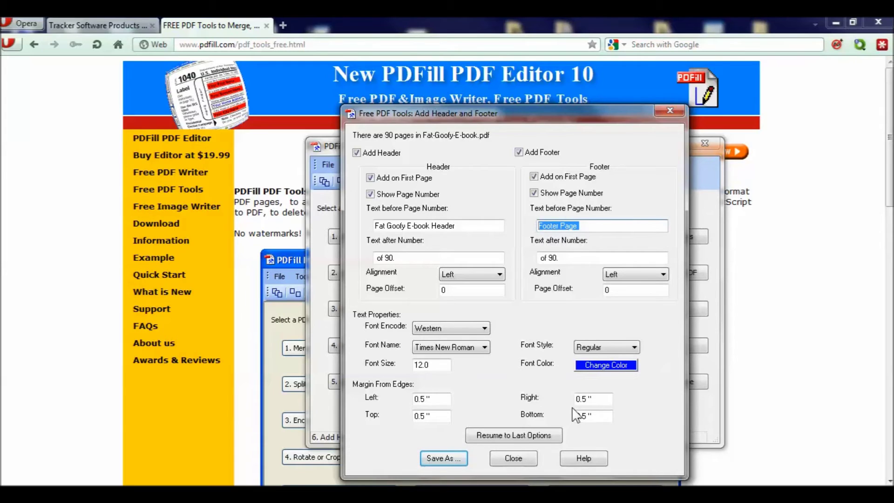
type("Cosmic-Debris-Productions")
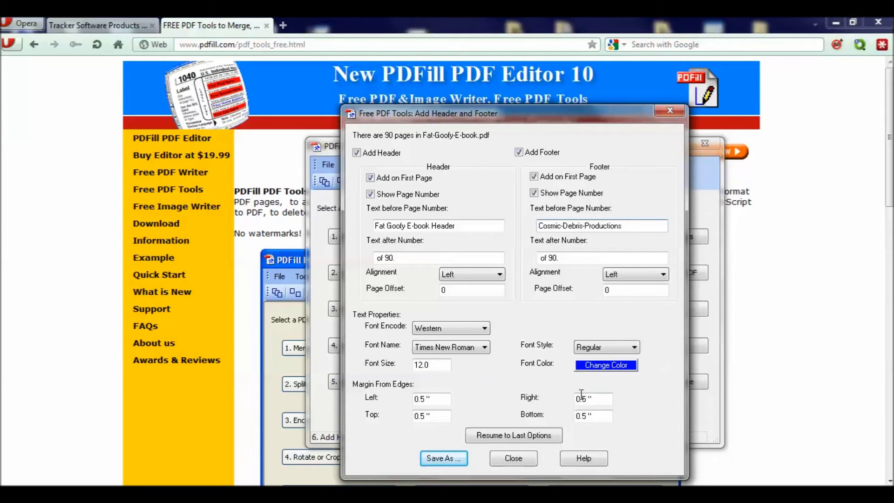
Save the stamped e-book as a new copy named Fat-Goofy-E-book-2.pdf
left_click(448, 458)
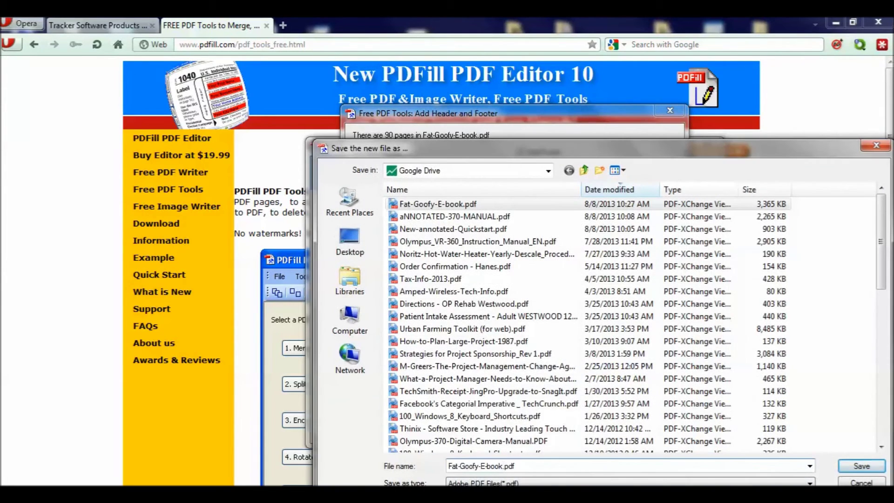
left_click(502, 466)
type("-2")
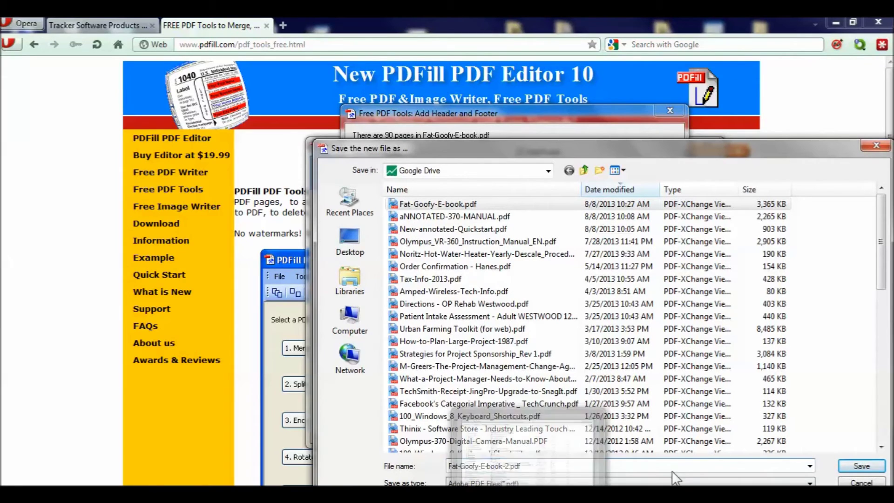
left_click(870, 466)
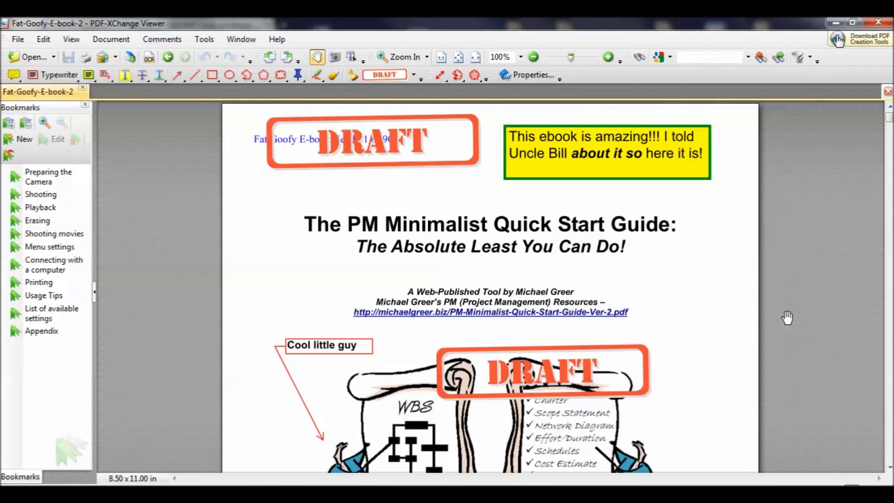
Pan and scroll through the pages to check the new header and footer text
scroll(571, 212, "down", 10)
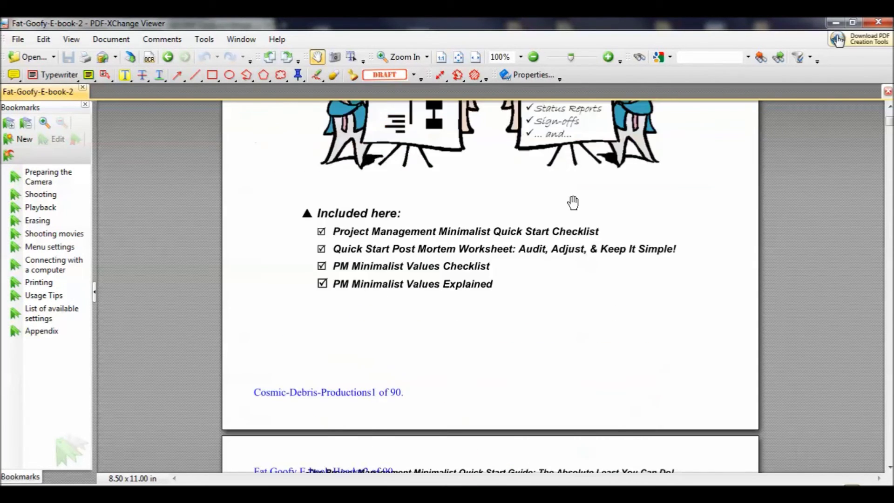
left_click_drag(680, 220, 689, 294)
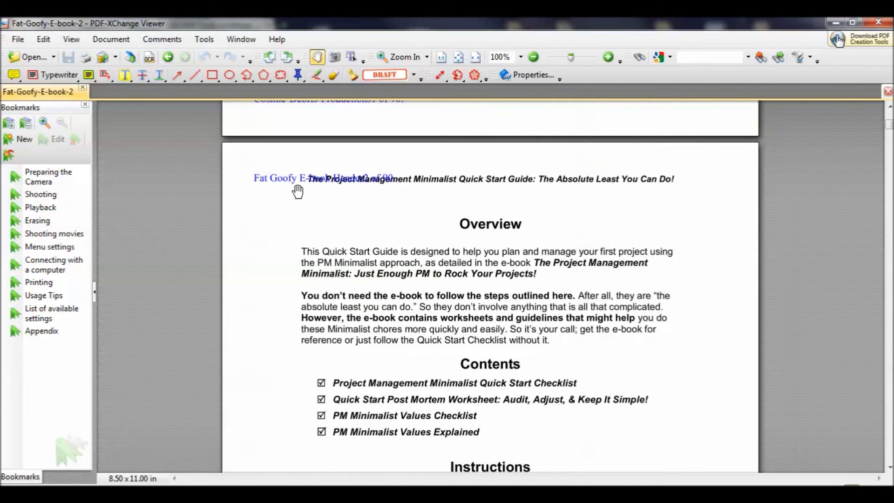
left_click_drag(378, 214, 391, 123)
left_click_drag(451, 343, 452, 498)
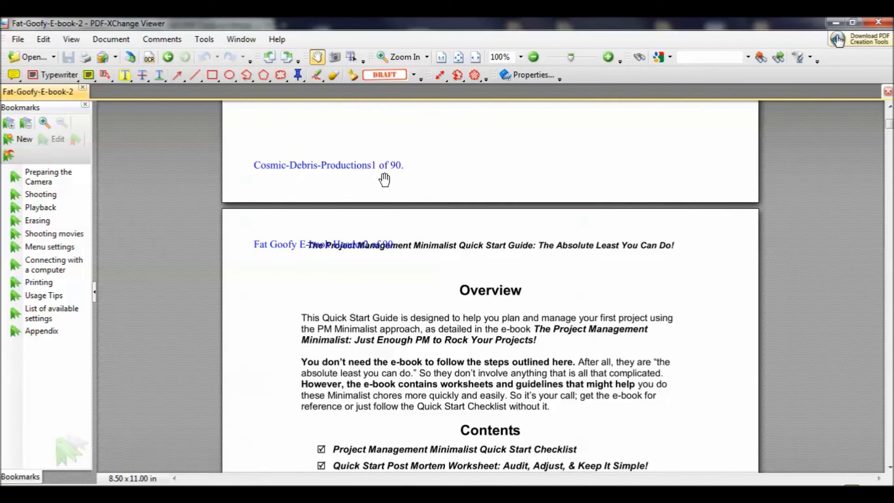
scroll(475, 194, "down", 18)
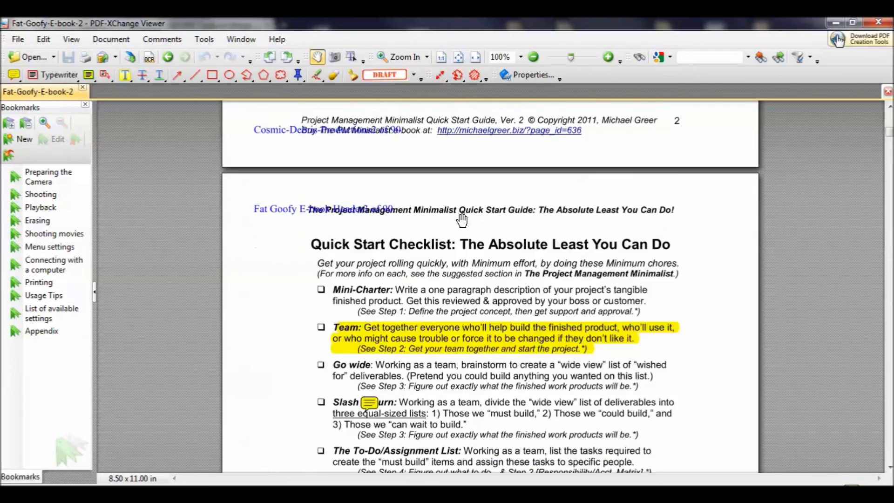
scroll(422, 388, "down", 7)
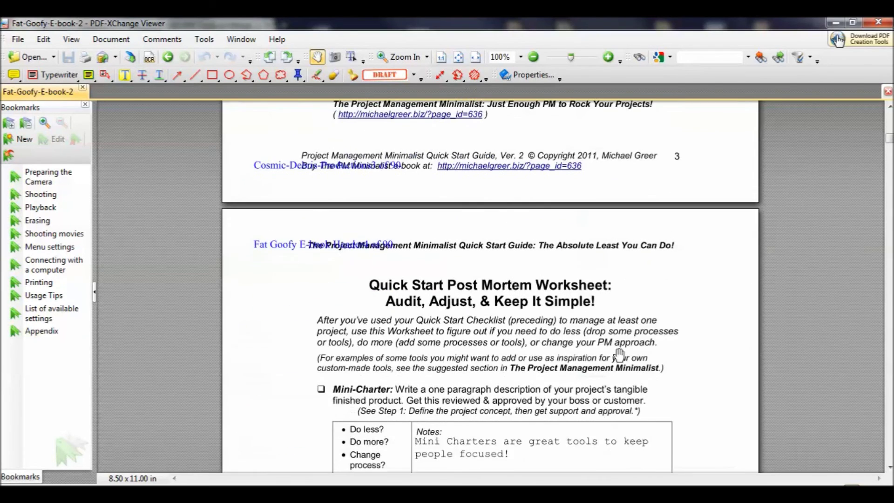
scroll(620, 344, "down", 10)
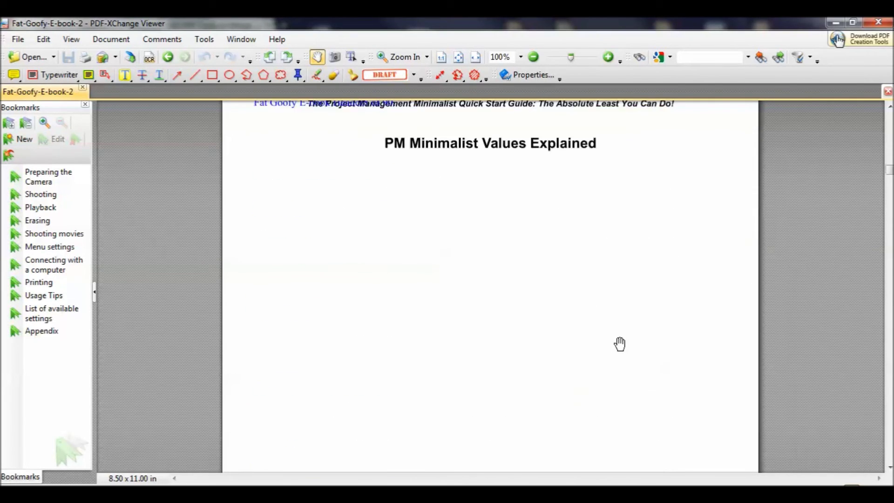
scroll(620, 344, "down", 8)
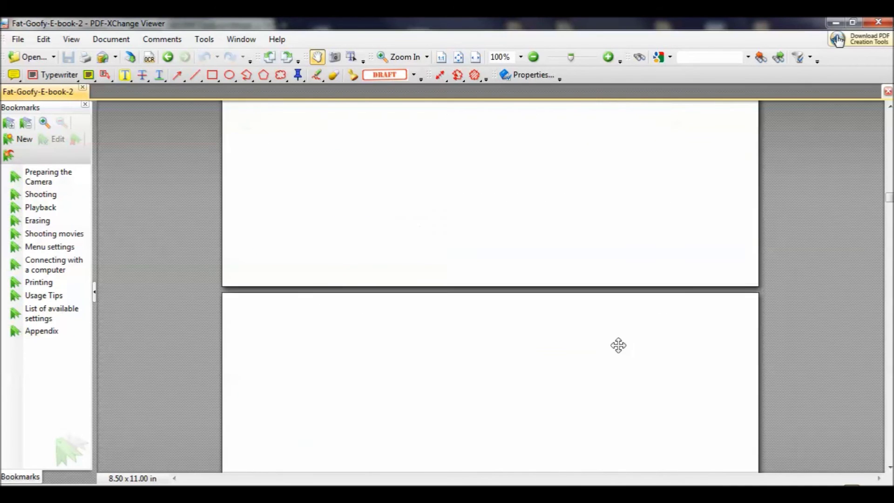
scroll(613, 336, "up", 8)
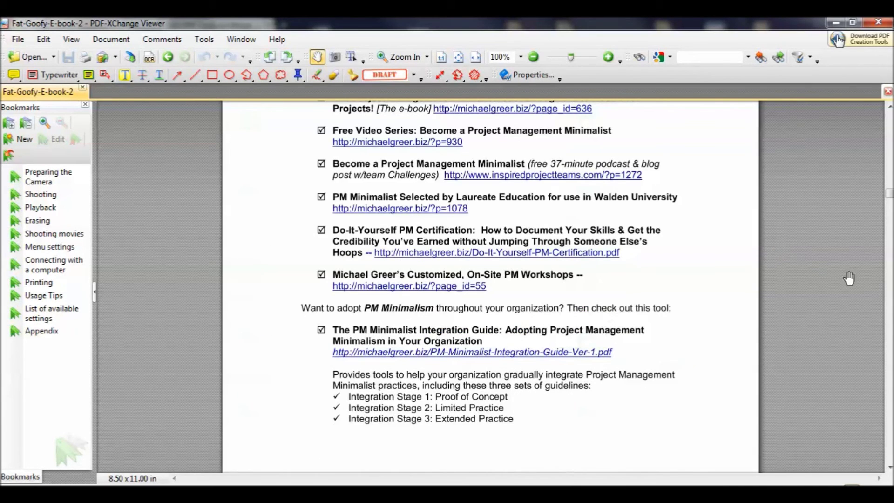
Fit a whole page in the window and bring up the zoom level list
left_click(458, 57)
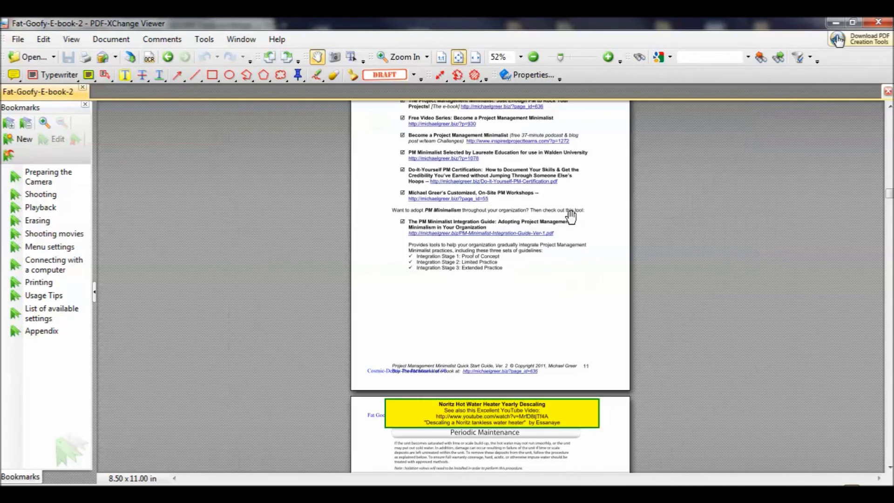
scroll(423, 380, "down", 5)
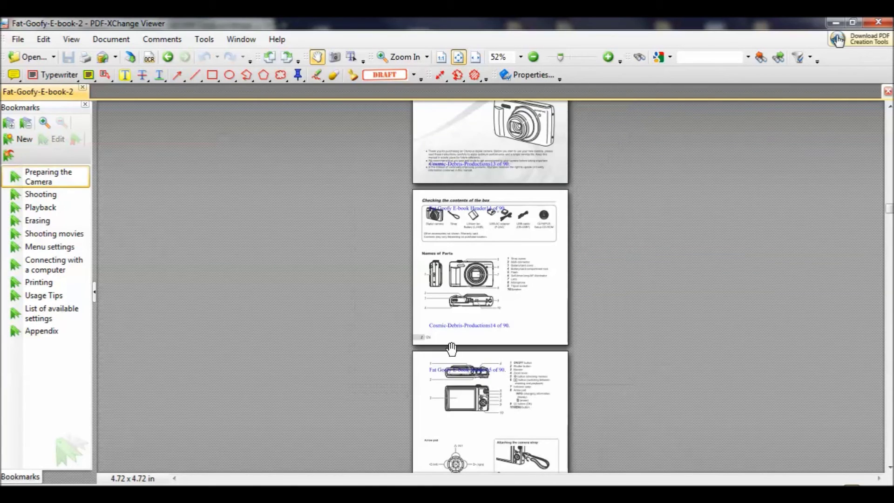
left_click_drag(469, 340, 469, 339)
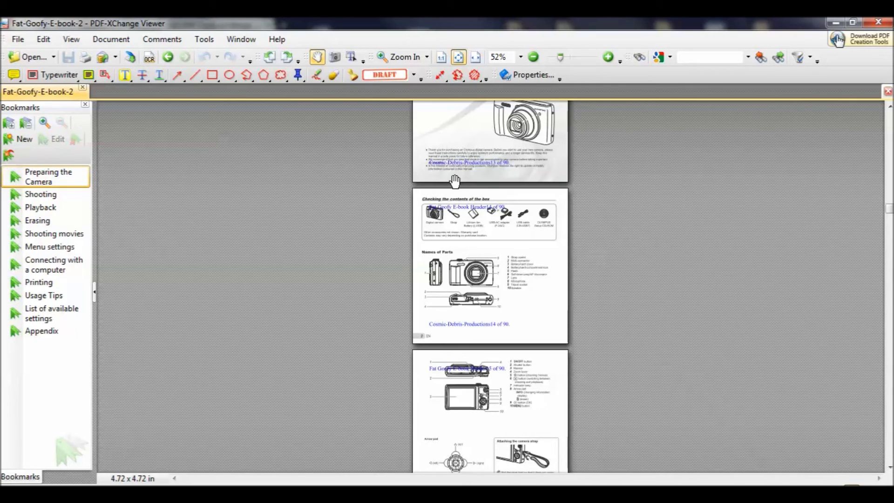
left_click(521, 57)
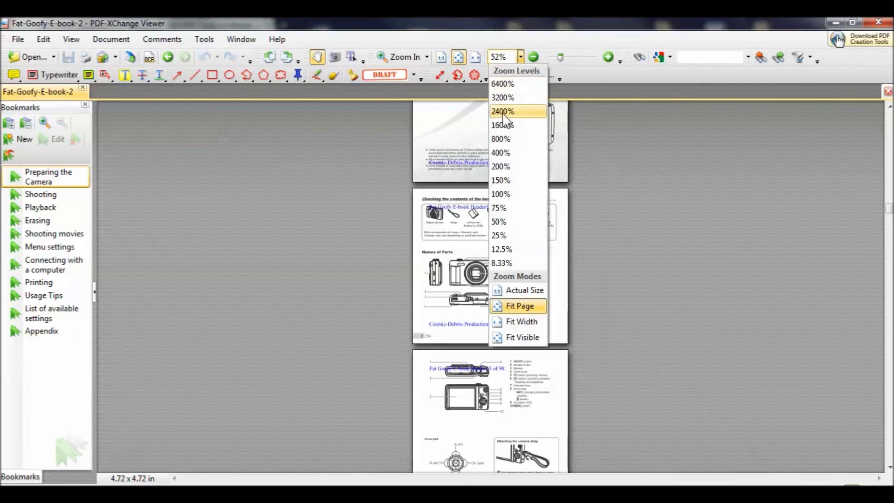
View the camera-manual pages at 100% zoom, checking the header and 'of 90' footer
left_click(506, 194)
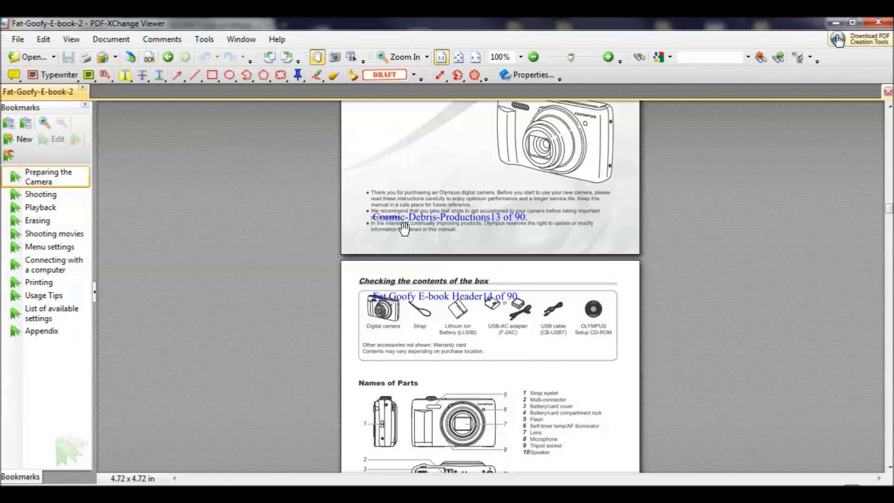
scroll(552, 288, "down", 5)
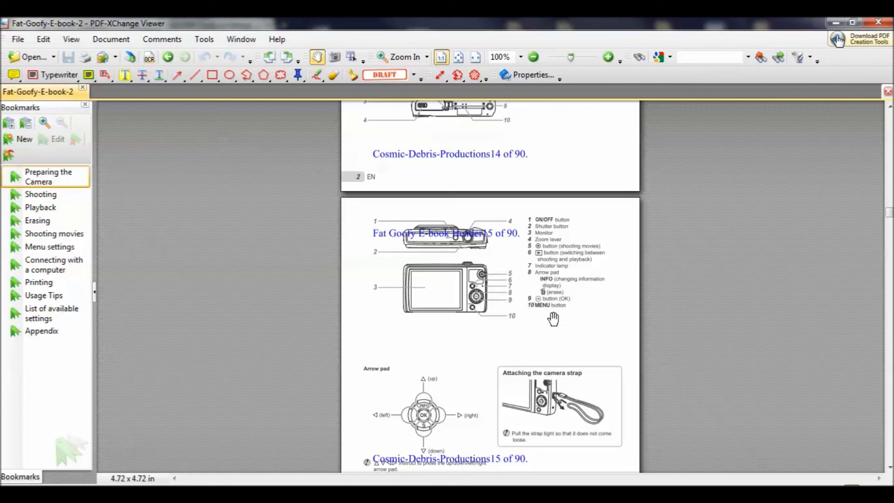
scroll(534, 326, "down", 5)
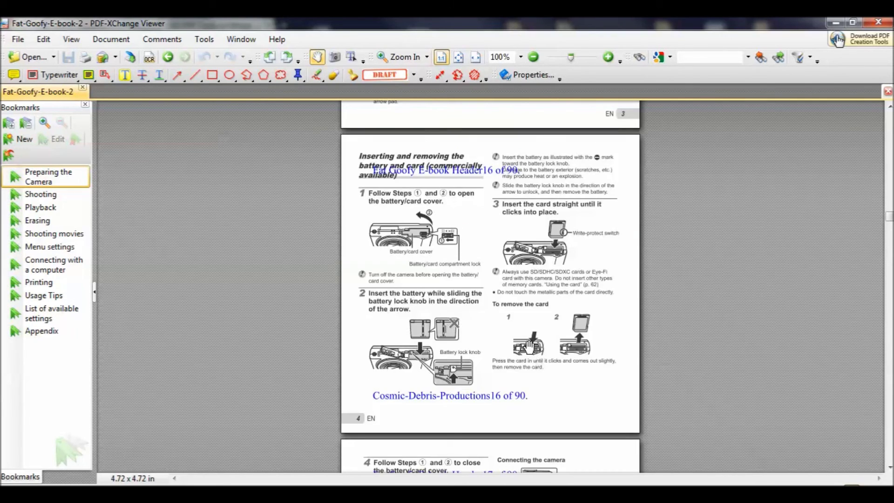
scroll(531, 349, "down", 5)
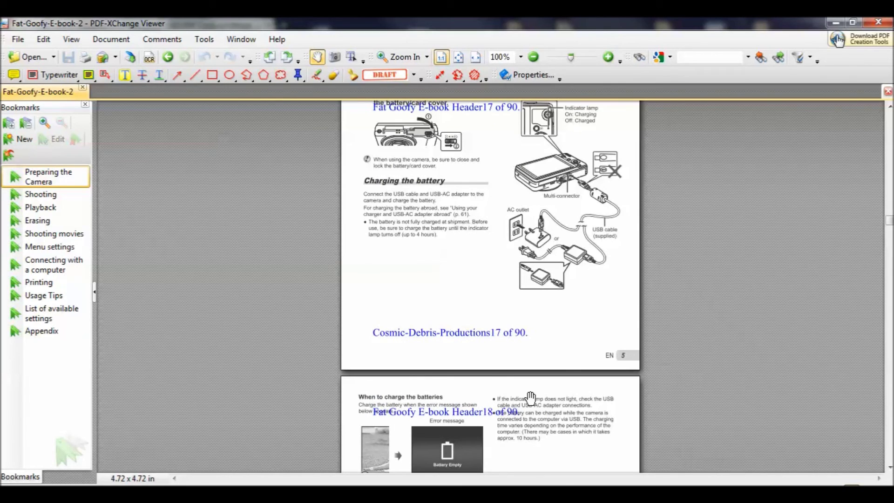
scroll(527, 410, "down", 5)
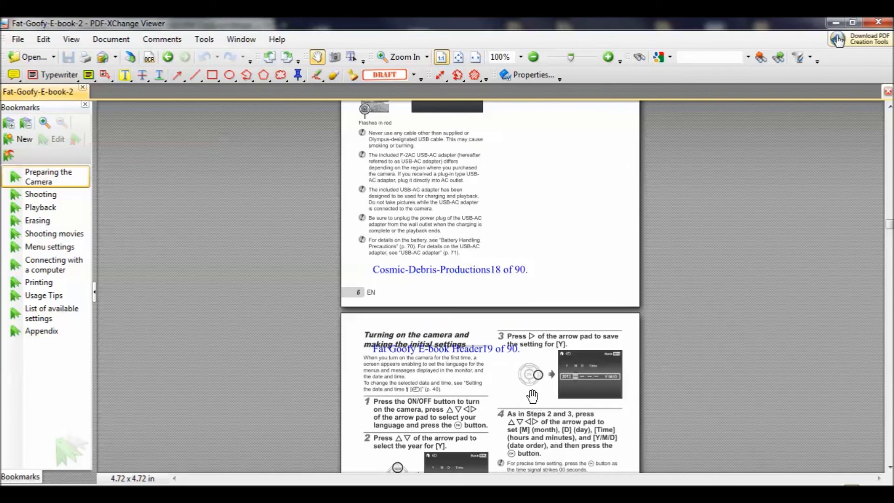
scroll(531, 400, "up", 15)
scroll(531, 396, "up", 10)
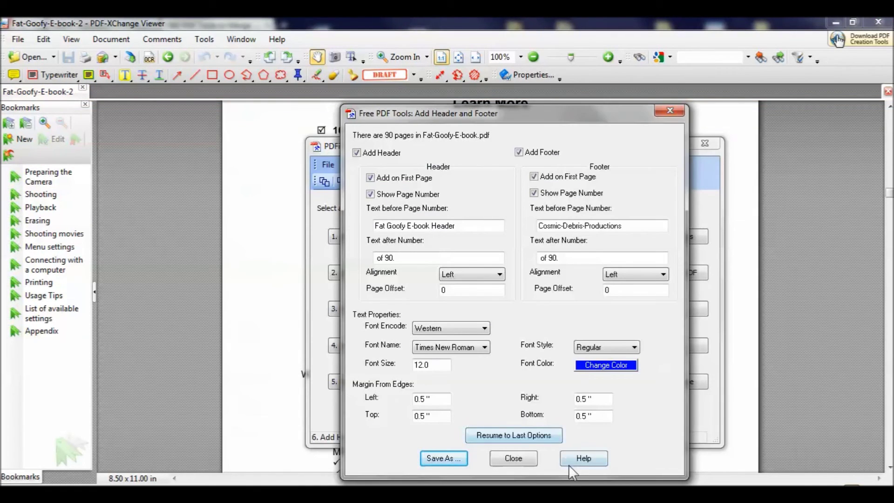
Close PDFill's Add Header and Footer dialog
left_click(514, 459)
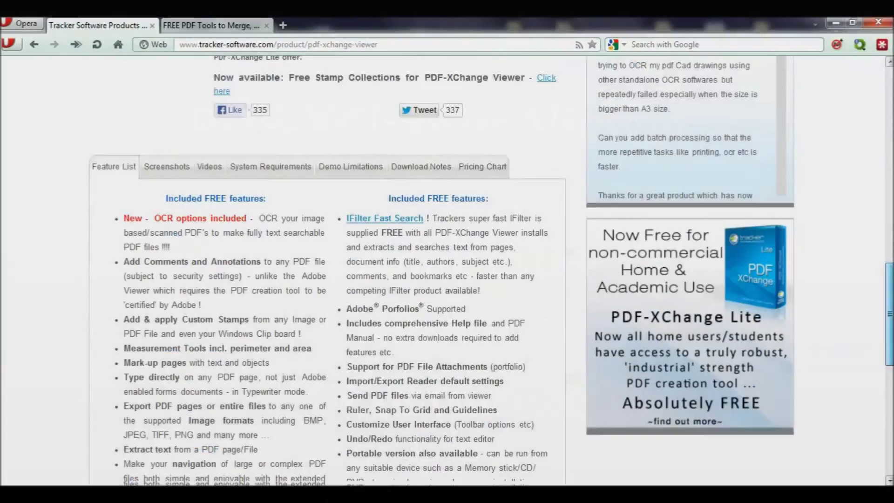
Scroll through the PDF-XChange Viewer product page's free feature list
scroll(447, 270, "up", 1)
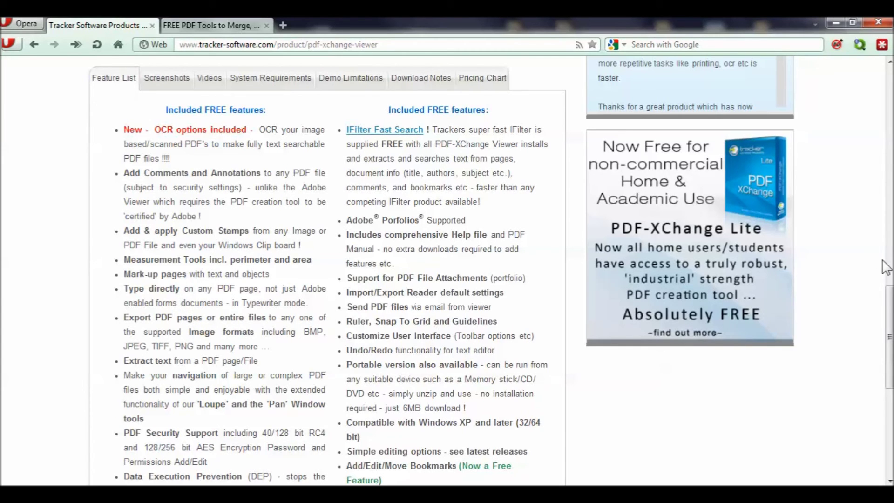
left_click_drag(890, 345, 887, 285)
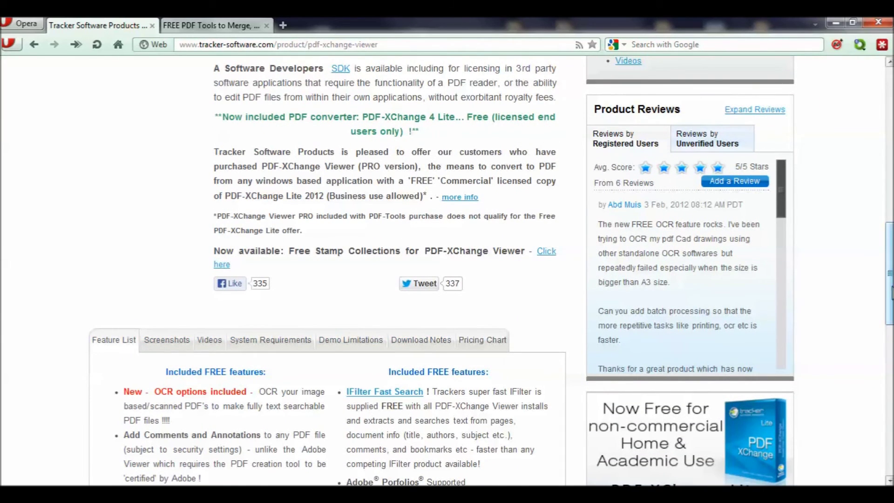
left_click_drag(890, 280, 890, 330)
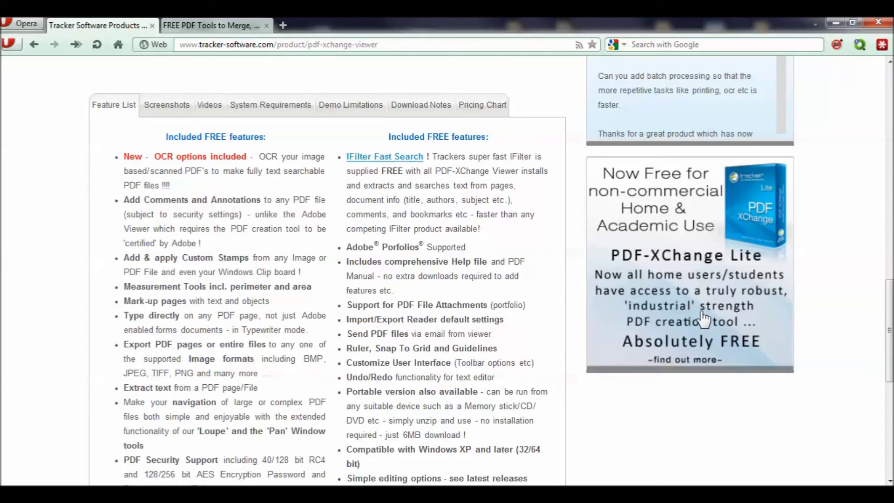
scroll(889, 331, "up", 4)
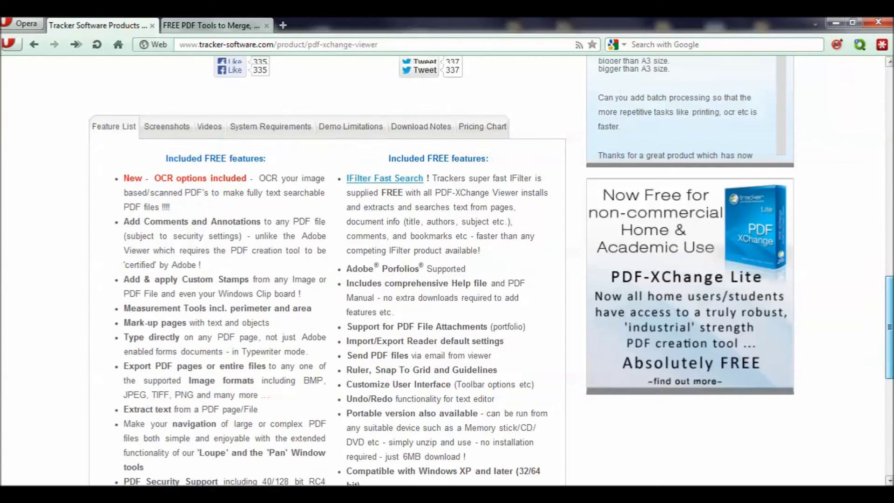
scroll(889, 330, "up", 14)
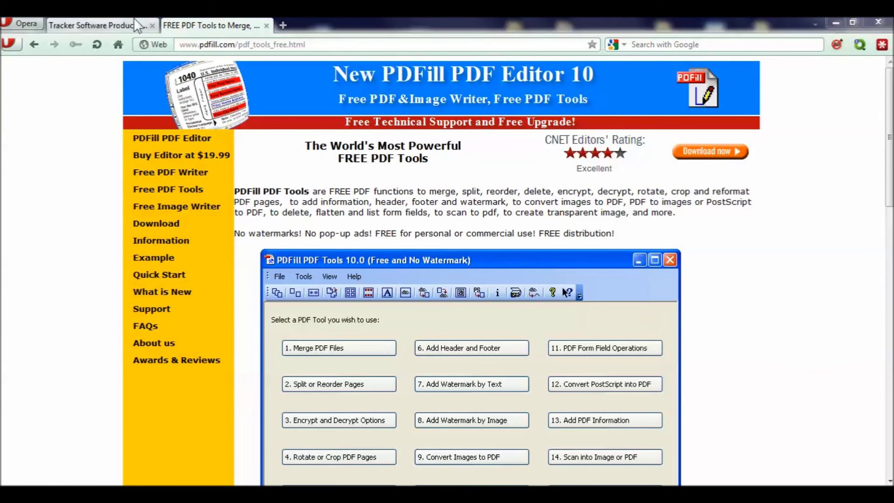
left_click(122, 26)
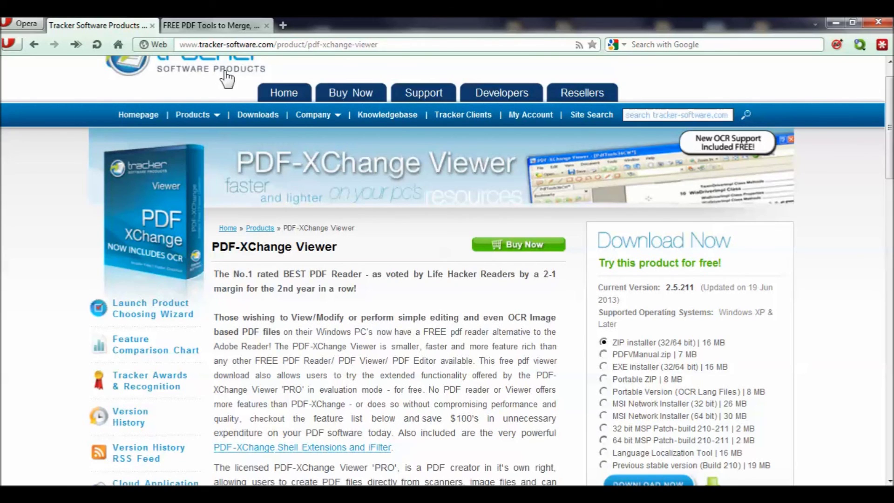
left_click(213, 25)
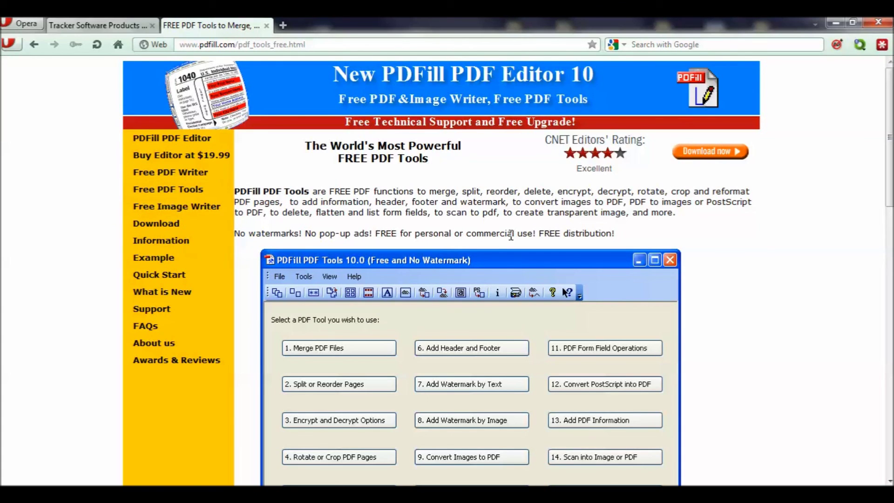
scroll(413, 459, "down", 3)
scroll(889, 223, "down", 2)
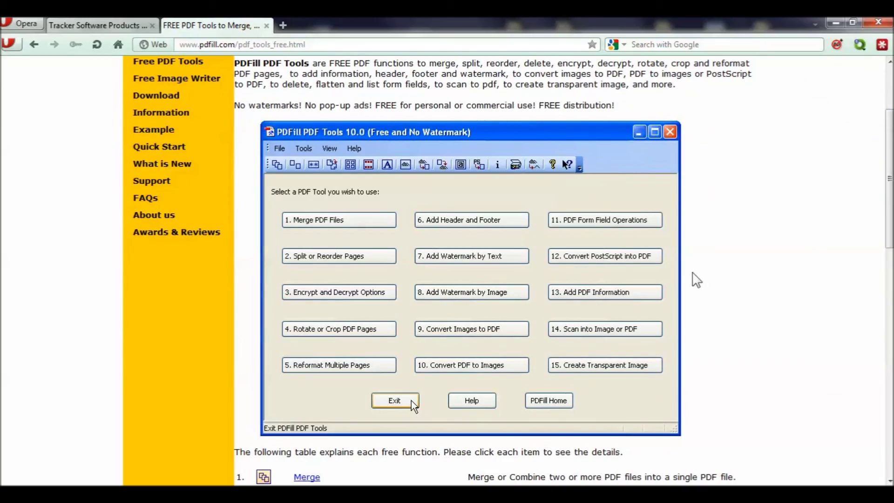